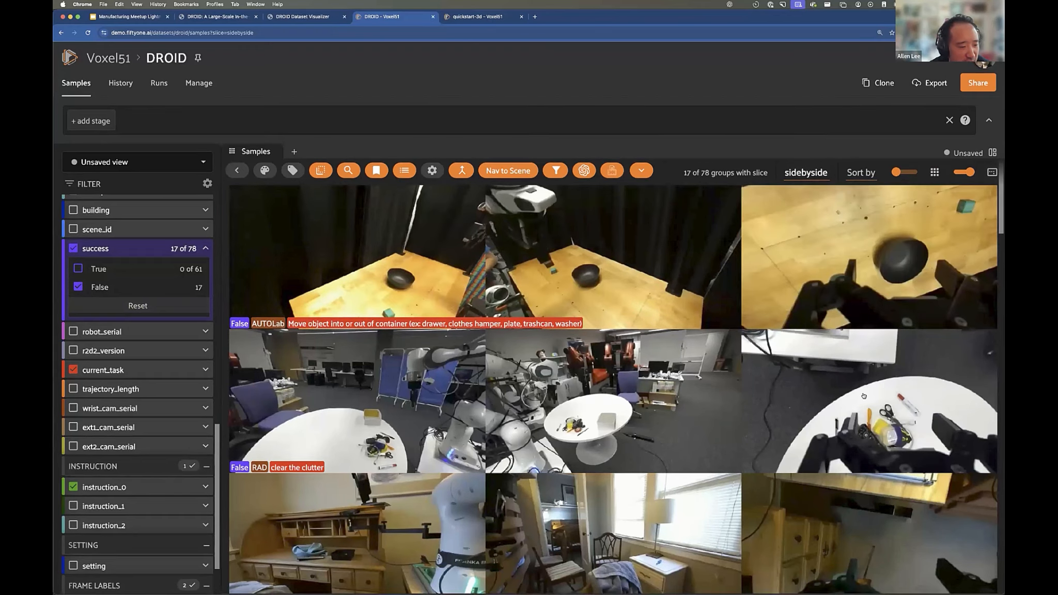
Look through the samples filtered to success False, comparing their camera views, labs and task captions
{"action": "scroll", "coordinate": [864, 396], "scroll_direction": "down", "scroll_amount": 10}
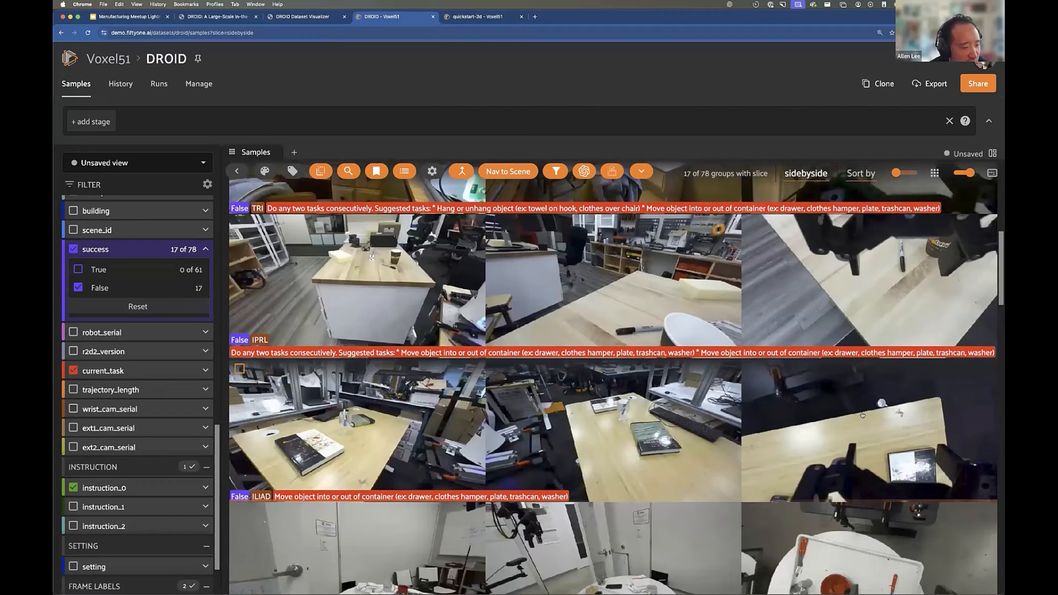
{"action": "scroll", "coordinate": [863, 415], "scroll_direction": "down", "scroll_amount": 4}
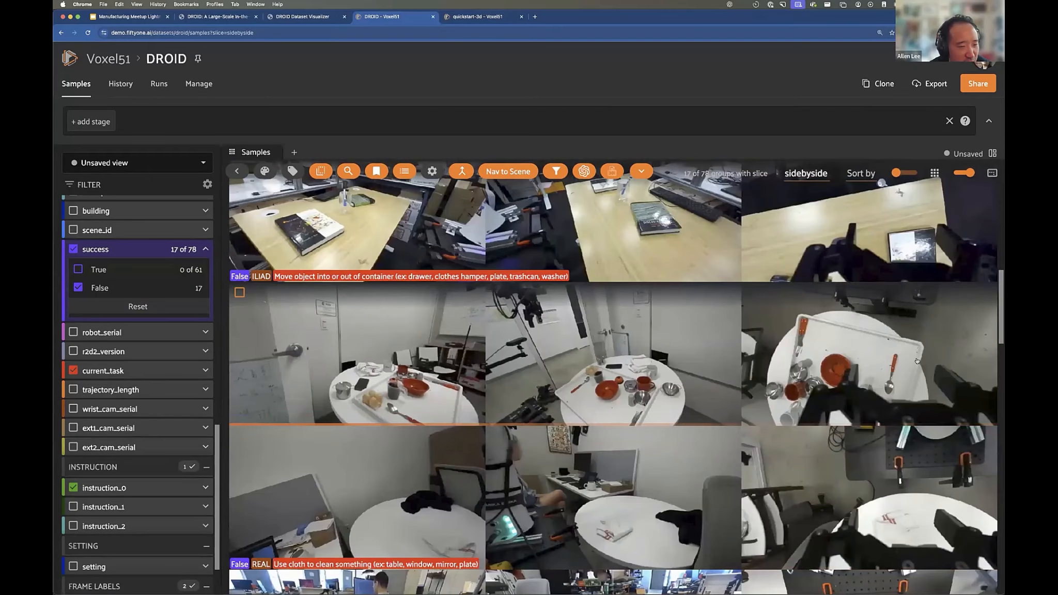
{"action": "scroll", "coordinate": [918, 361], "scroll_direction": "up", "scroll_amount": 4}
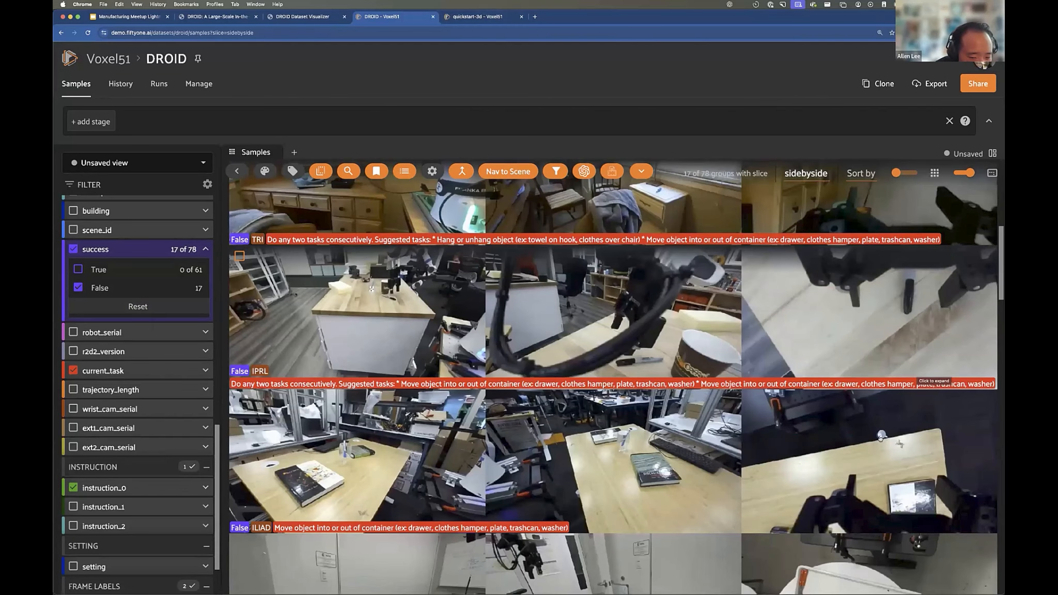
{"action": "scroll", "coordinate": [885, 445], "scroll_direction": "up", "scroll_amount": 2}
{"action": "scroll", "coordinate": [835, 457], "scroll_direction": "down", "scroll_amount": 3}
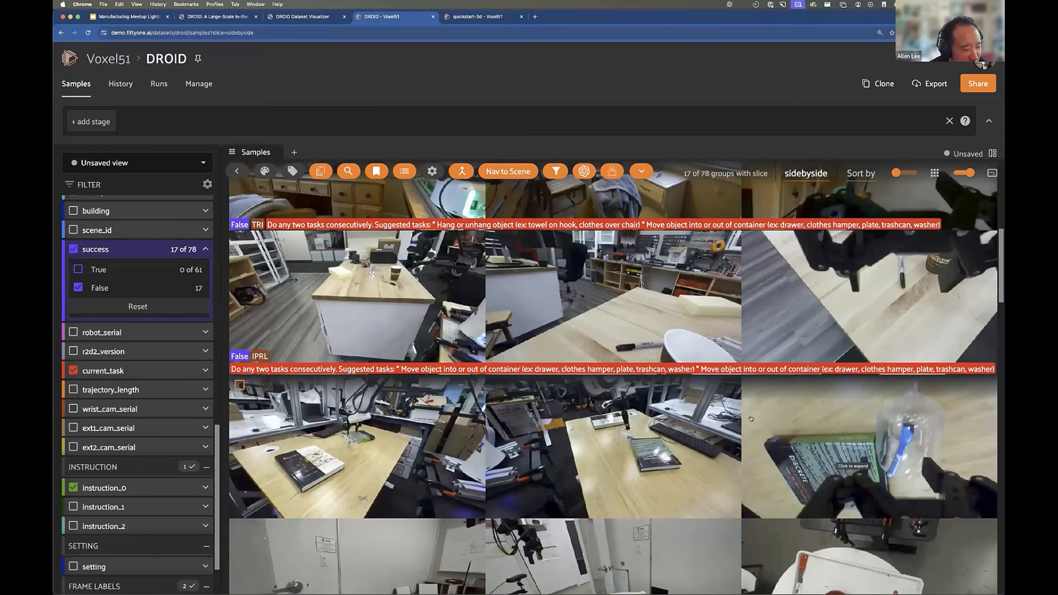
{"action": "scroll", "coordinate": [827, 419], "scroll_direction": "down", "scroll_amount": 5}
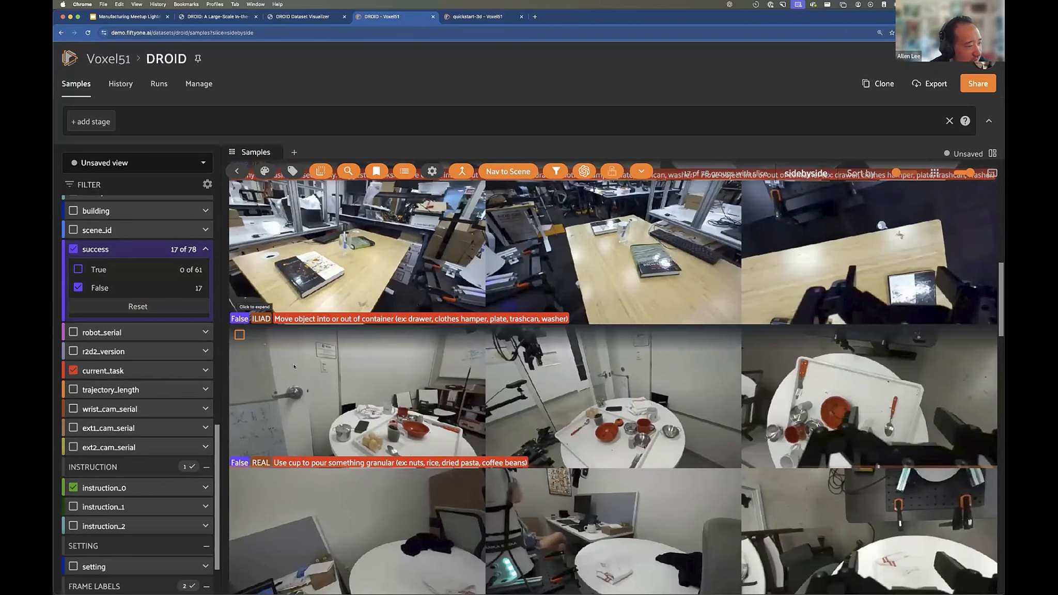
{"action": "scroll", "coordinate": [294, 367], "scroll_direction": "down", "scroll_amount": 5}
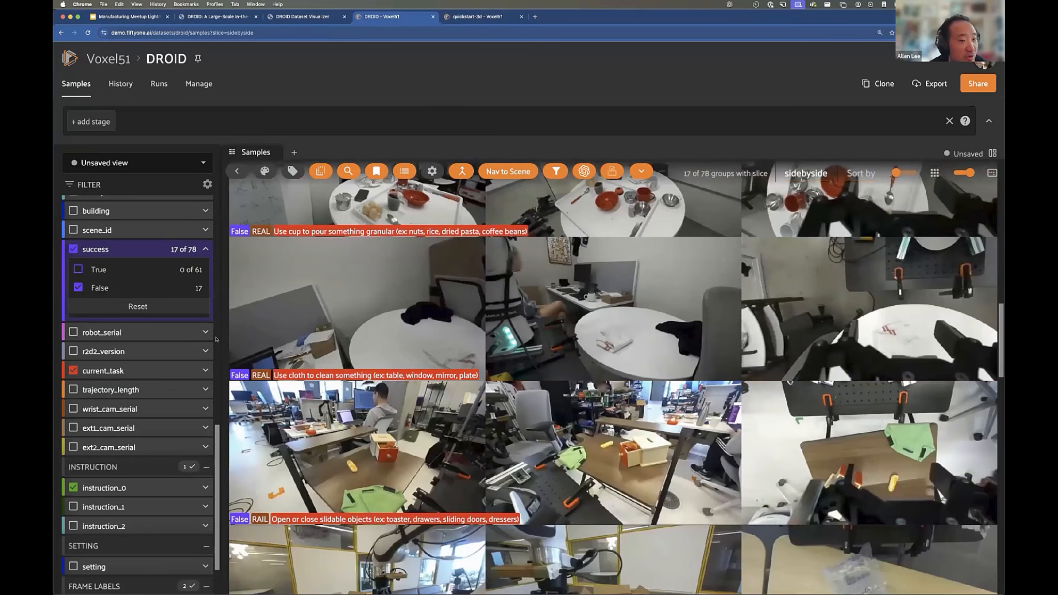
Display the setting field on the samples and expand it to list its scene categories
{"action": "scroll", "coordinate": [162, 352], "scroll_direction": "down", "scroll_amount": 2}
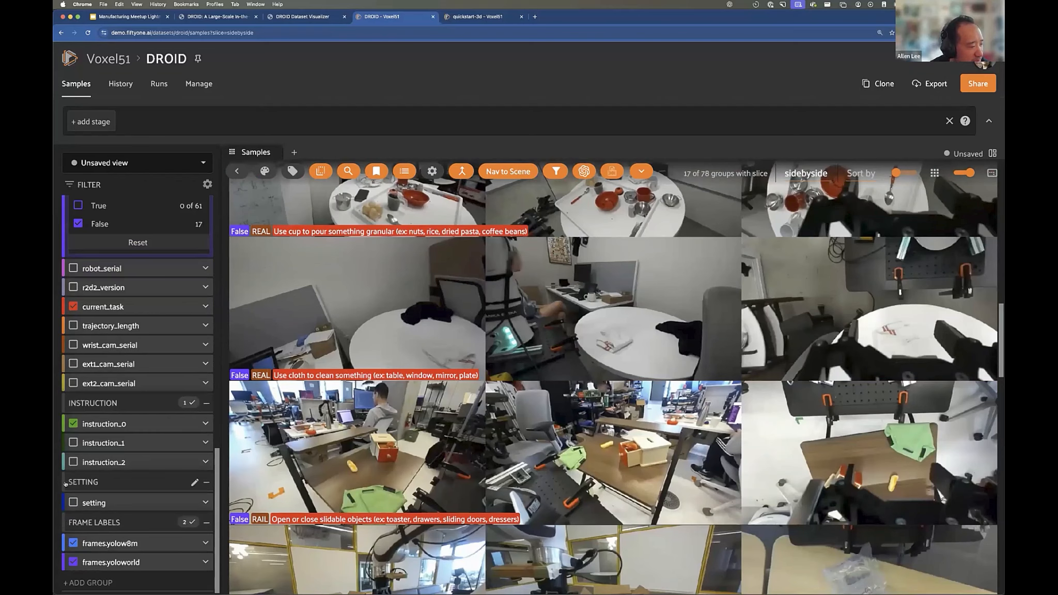
{"action": "left_click", "coordinate": [72, 503]}
{"action": "left_click", "coordinate": [205, 502]}
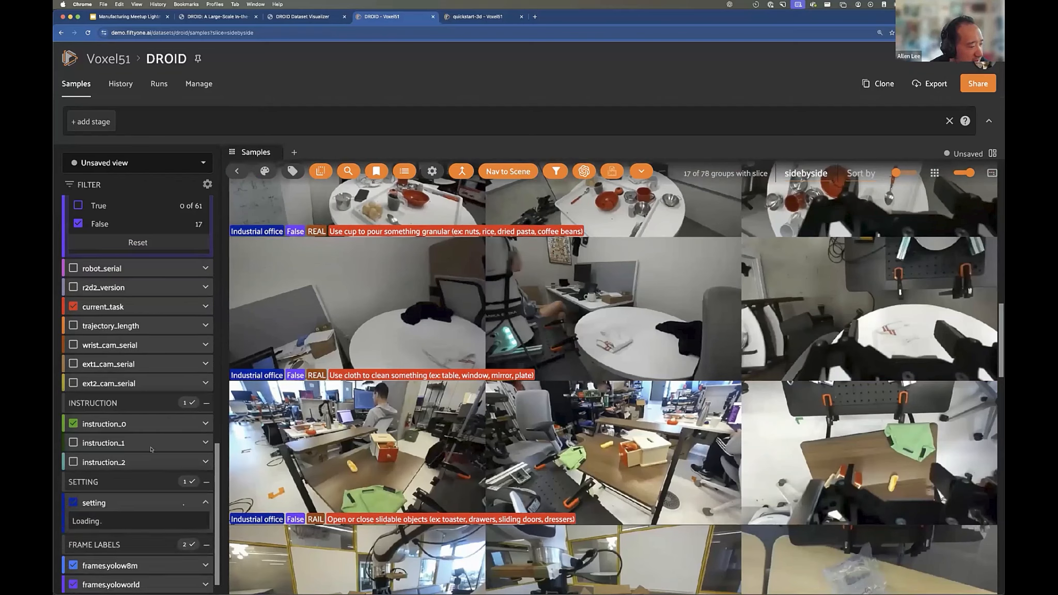
{"action": "scroll", "coordinate": [151, 448], "scroll_direction": "down", "scroll_amount": 3}
{"action": "scroll", "coordinate": [151, 447], "scroll_direction": "down", "scroll_amount": 3}
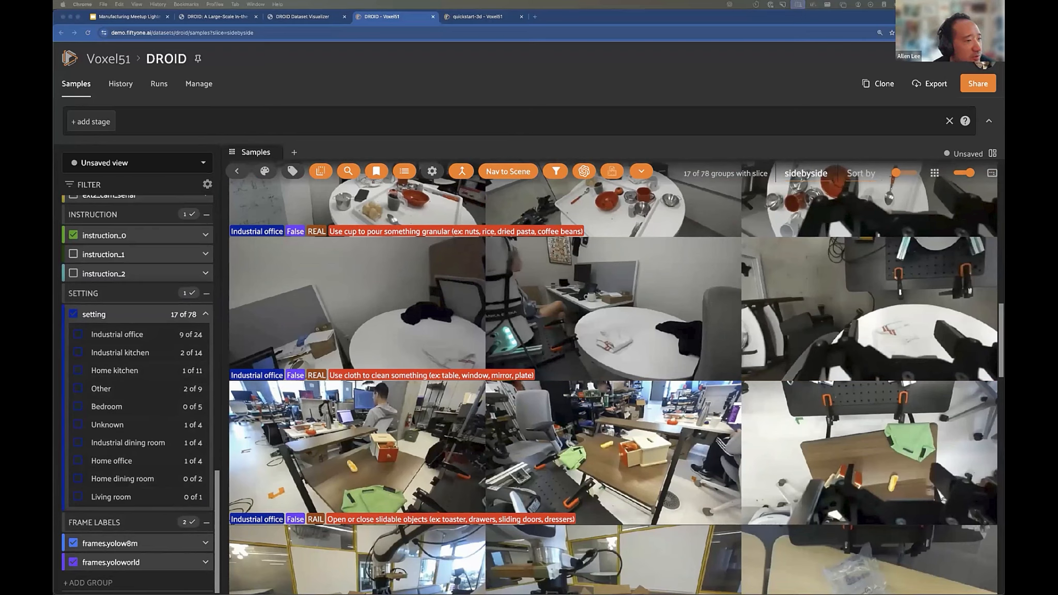
Switch to the terminal, enlarge its window, copy the full chat_prompt classification text, and return to the DROID dataset in the browser
{"action": "left_click_drag", "start_coordinate": [1005, 245], "coordinate": [401, 52]}
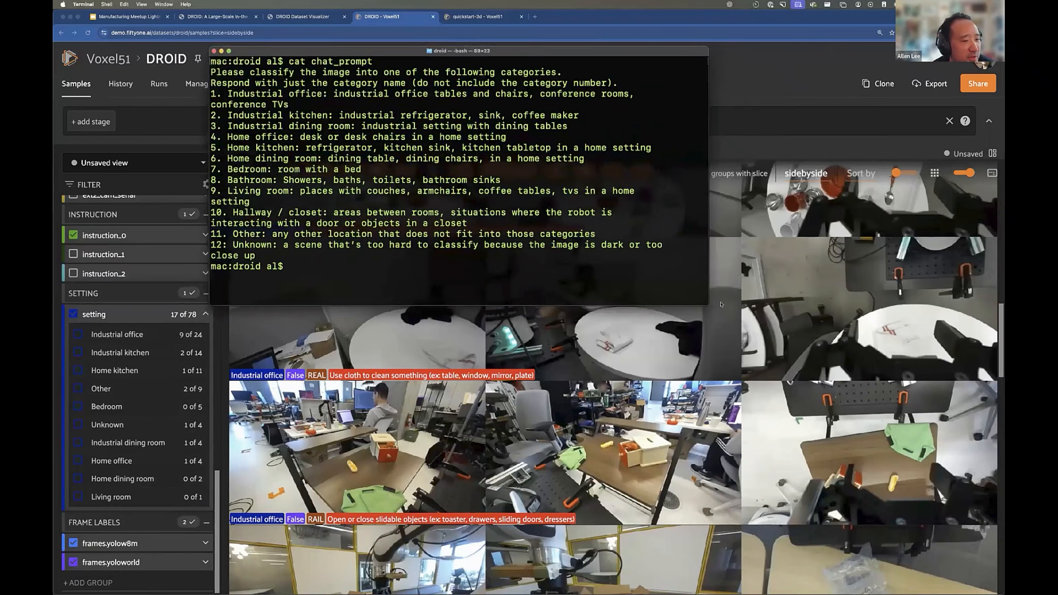
{"action": "left_click_drag", "start_coordinate": [706, 300], "coordinate": [736, 358]}
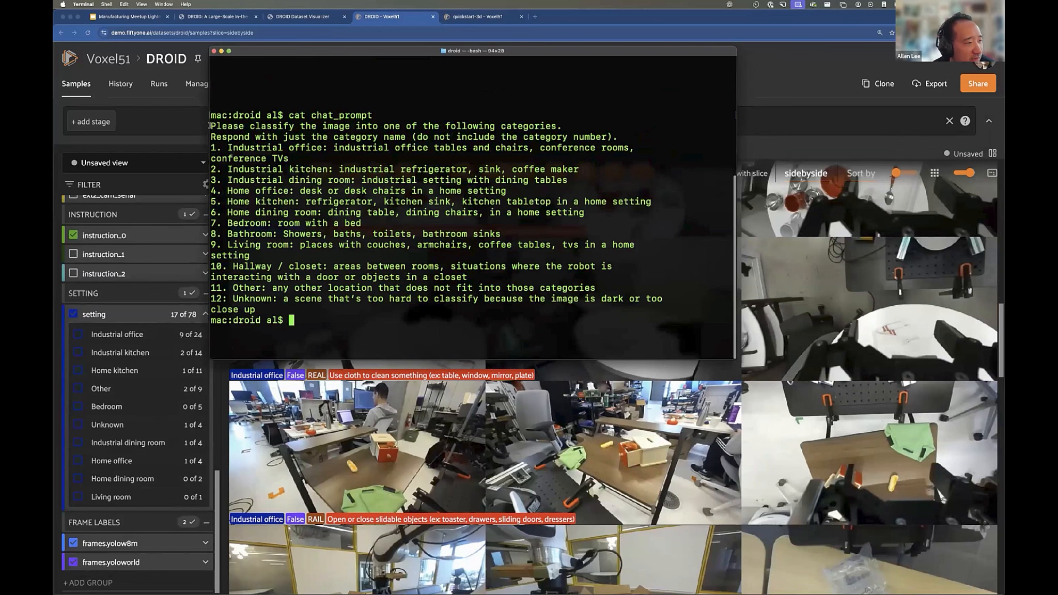
{"action": "left_click_drag", "start_coordinate": [211, 126], "coordinate": [519, 309]}
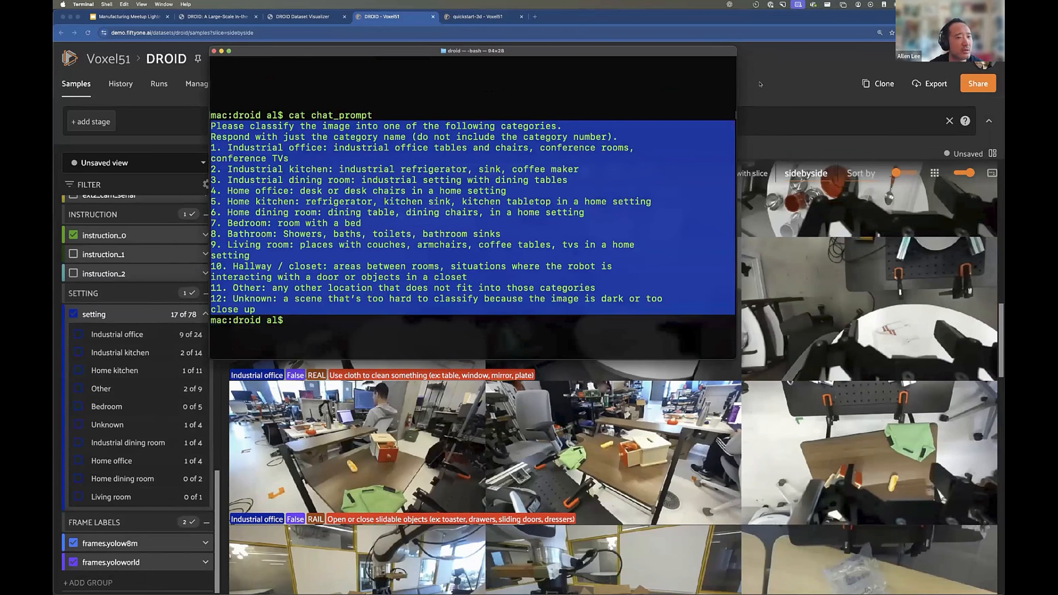
{"action": "left_click", "coordinate": [669, 79]}
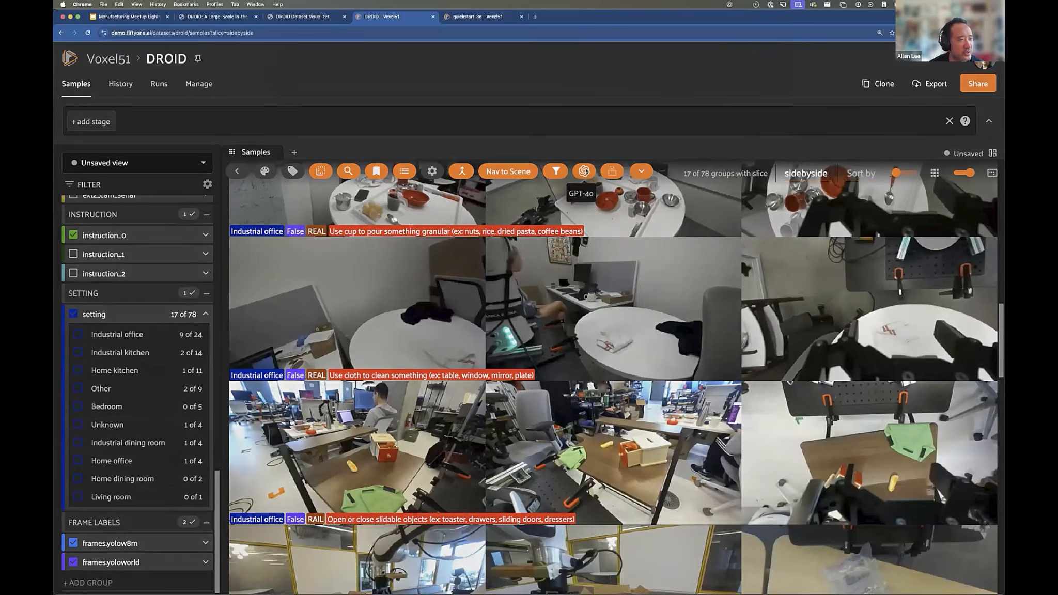
Clear the success filter so that samples of every outcome are included
{"action": "left_click", "coordinate": [585, 172]}
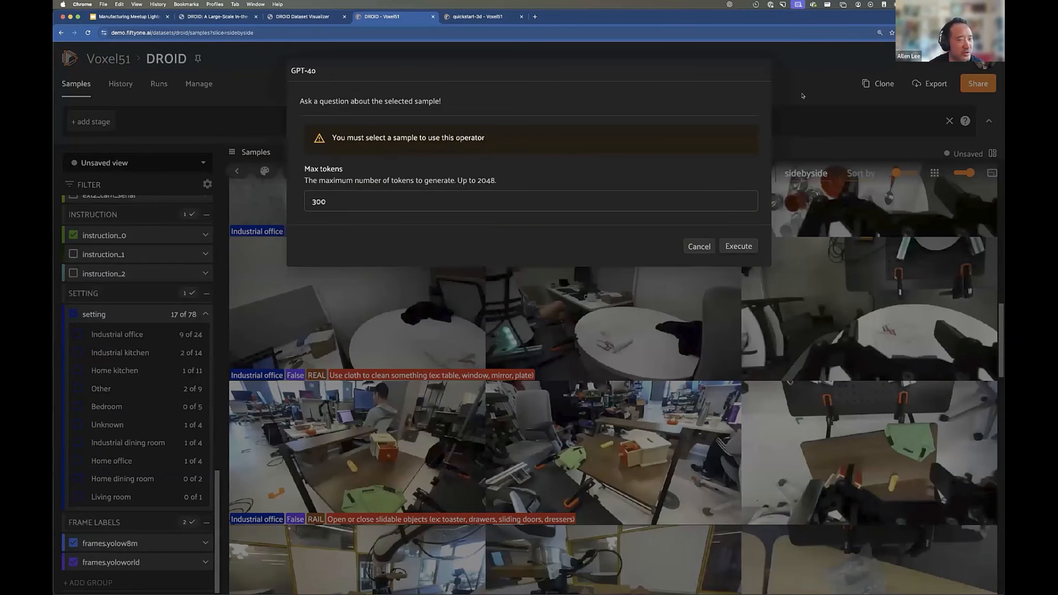
{"action": "left_click", "coordinate": [804, 95]}
{"action": "scroll", "coordinate": [543, 289], "scroll_direction": "up", "scroll_amount": 15}
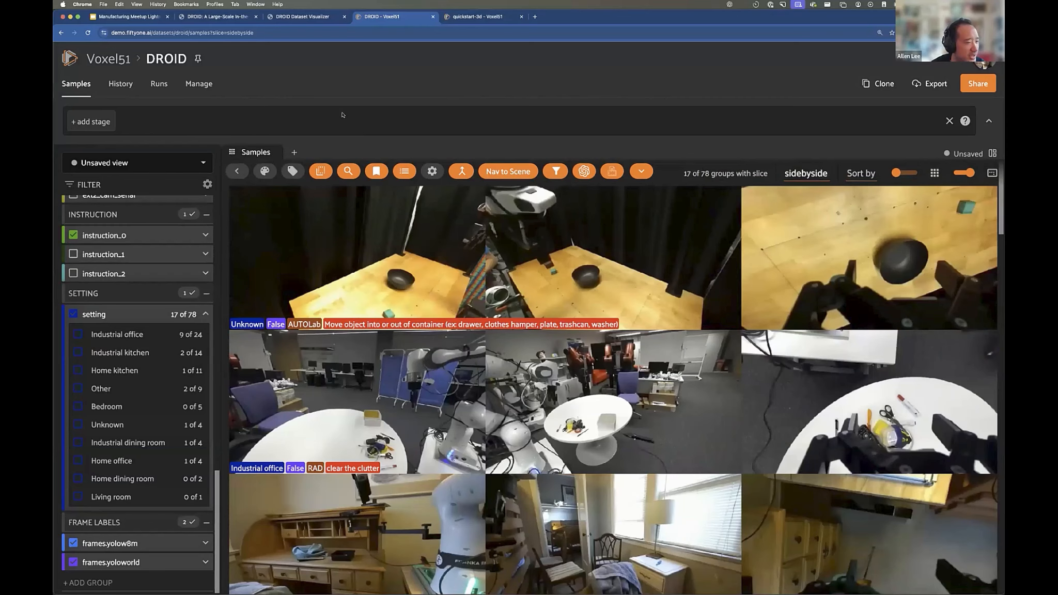
{"action": "scroll", "coordinate": [413, 397], "scroll_direction": "down", "scroll_amount": 3}
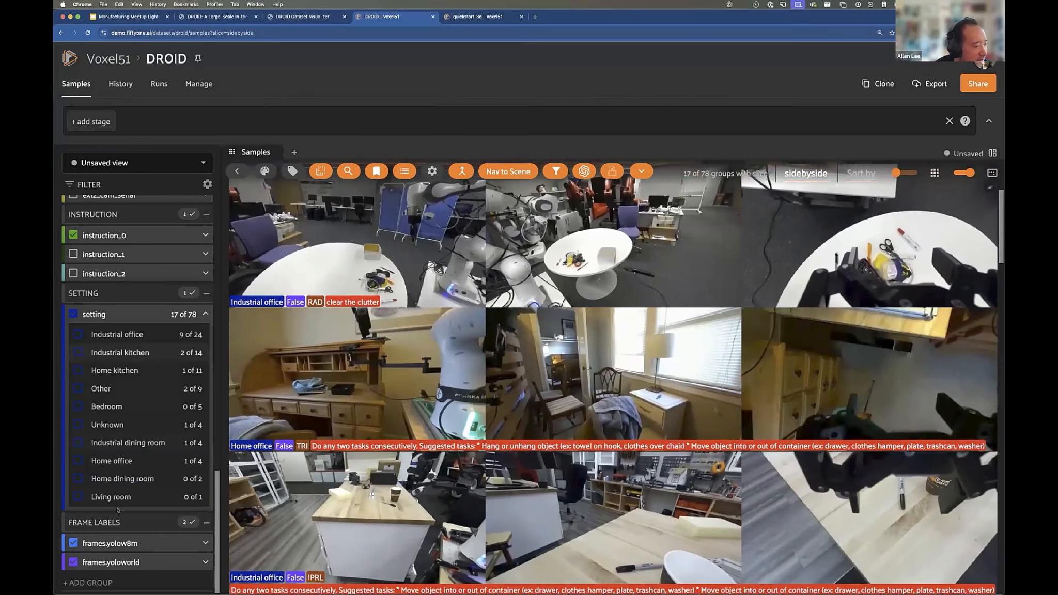
{"action": "scroll", "coordinate": [130, 461], "scroll_direction": "up", "scroll_amount": 4}
{"action": "left_click", "coordinate": [136, 234]}
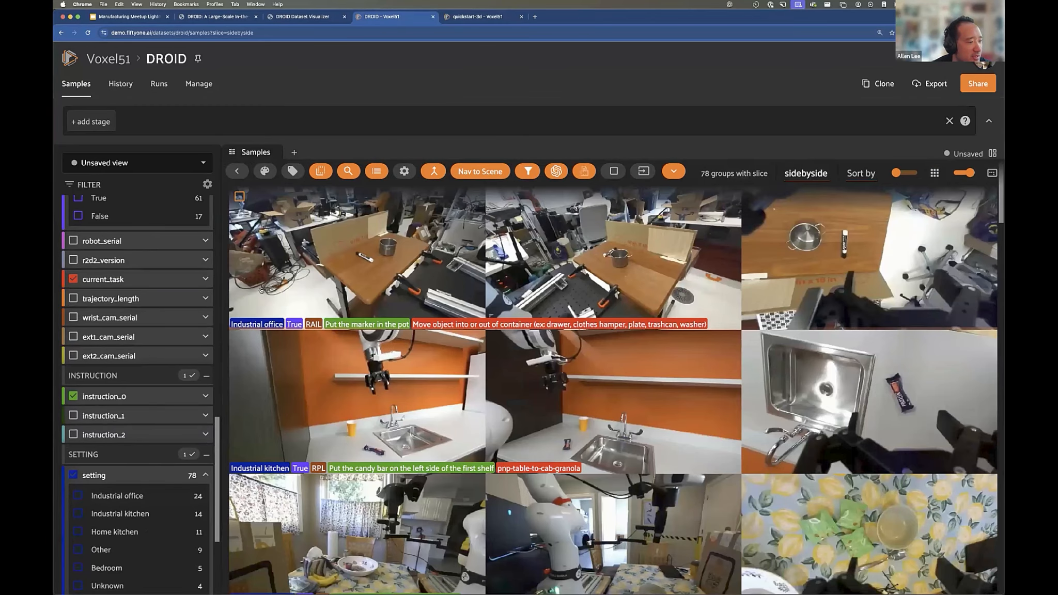
Select the orange-walled kitchen sink sample and run GPT-4o on it with the copied classification prompt
{"action": "left_click", "coordinate": [240, 341]}
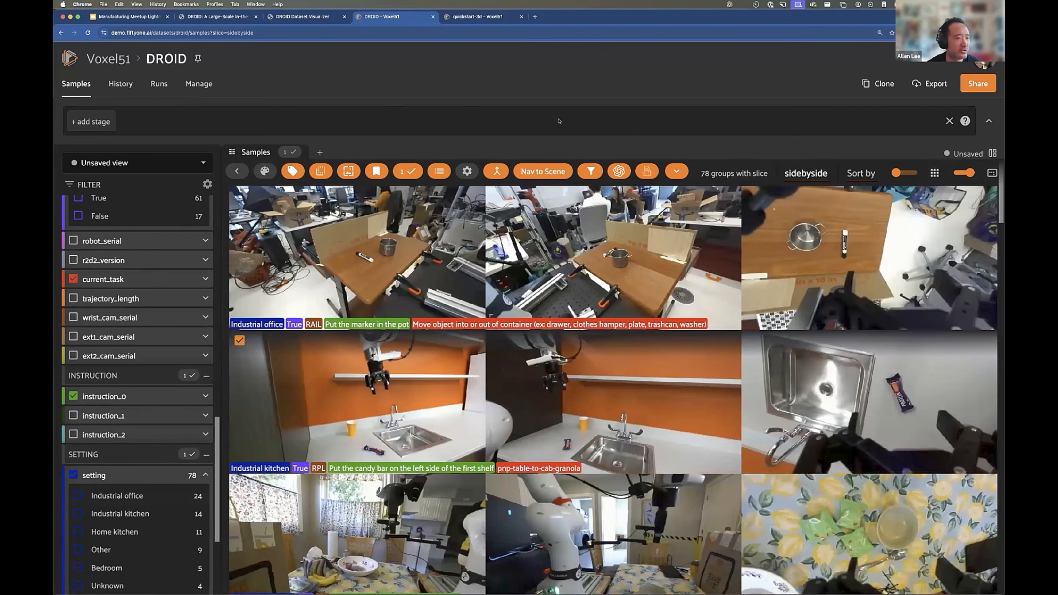
{"action": "left_click", "coordinate": [618, 171]}
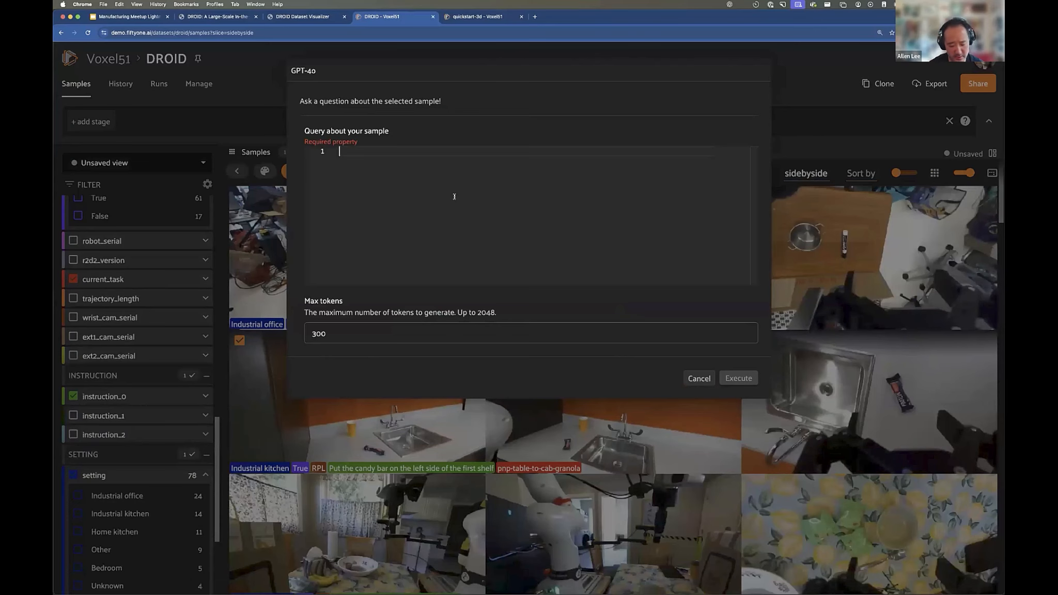
{"action": "key", "text": "ctrl+v"}
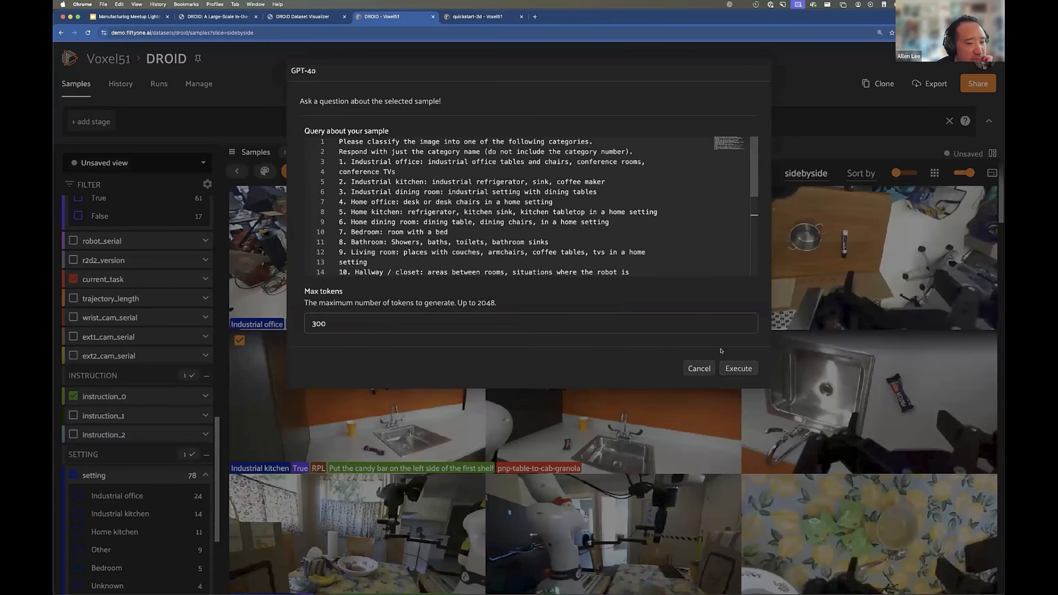
{"action": "left_click", "coordinate": [740, 367]}
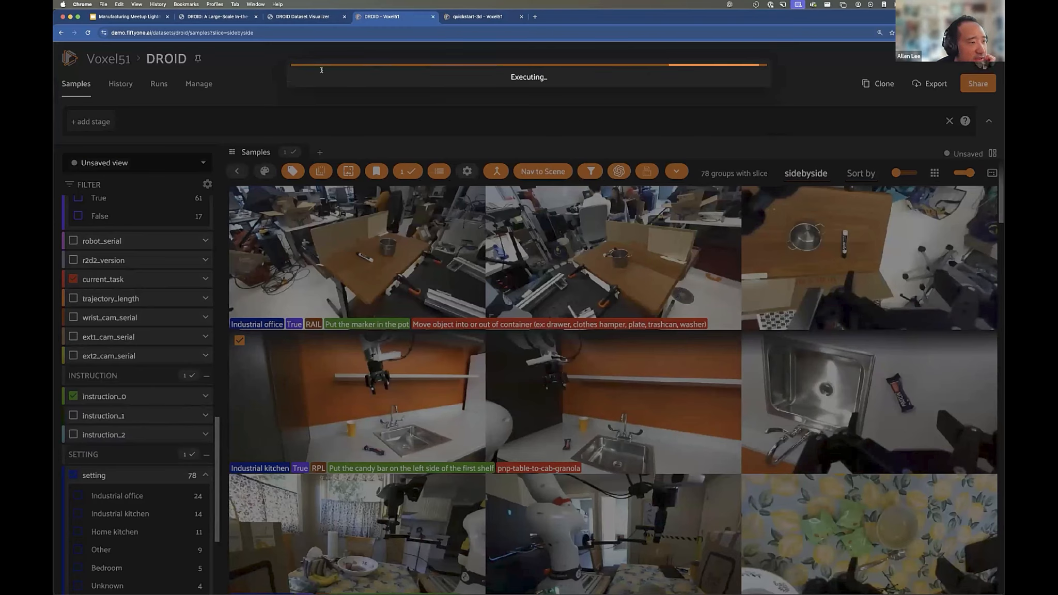
Review the submitted question and GPT-4o's answer for the sample, and close the result
{"action": "left_click_drag", "start_coordinate": [340, 101], "coordinate": [627, 179]}
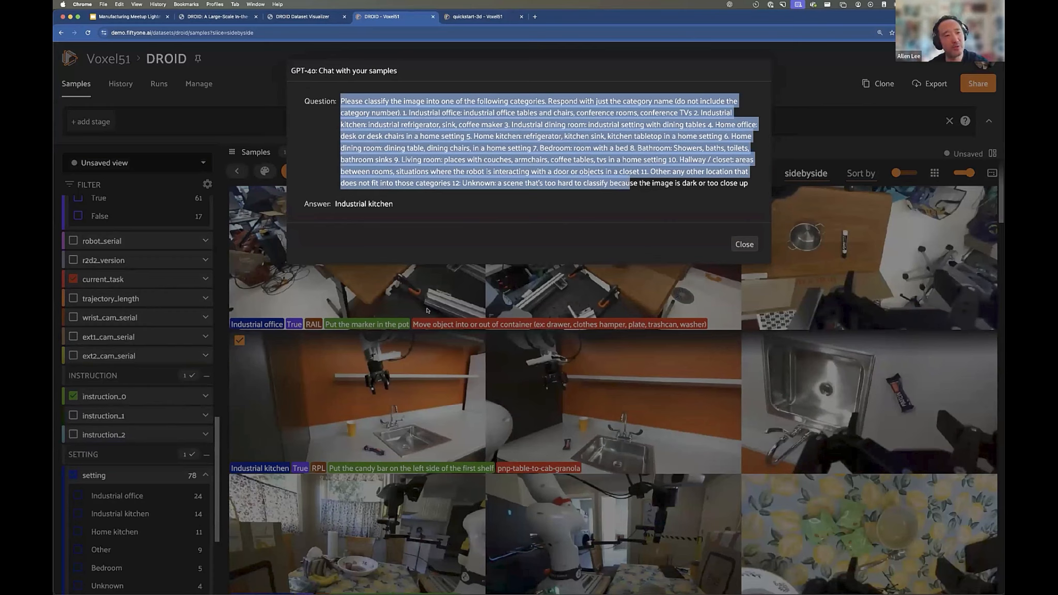
{"action": "left_click", "coordinate": [388, 203]}
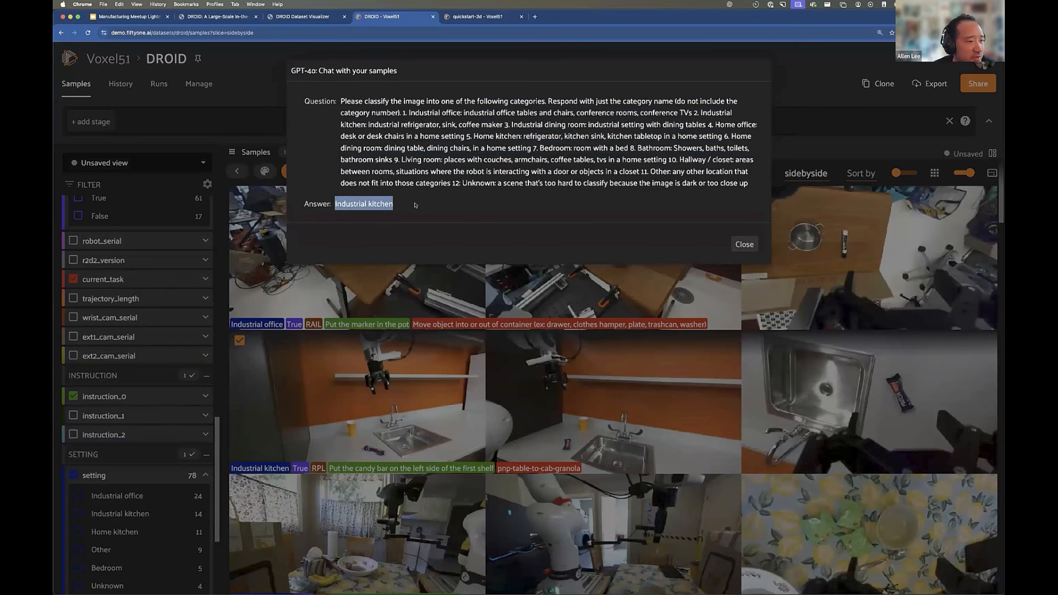
{"action": "left_click", "coordinate": [744, 244]}
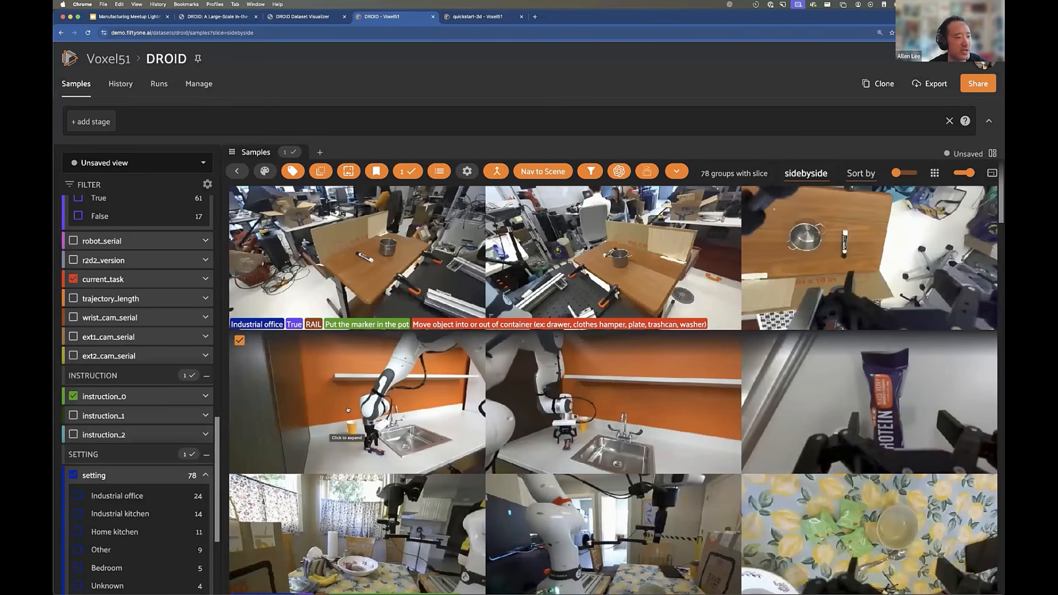
Display the objects_wrist labels, and hide and collapse the Collection group's fields
{"action": "scroll", "coordinate": [103, 360], "scroll_direction": "down", "scroll_amount": 4}
{"action": "scroll", "coordinate": [103, 361], "scroll_direction": "down", "scroll_amount": 1}
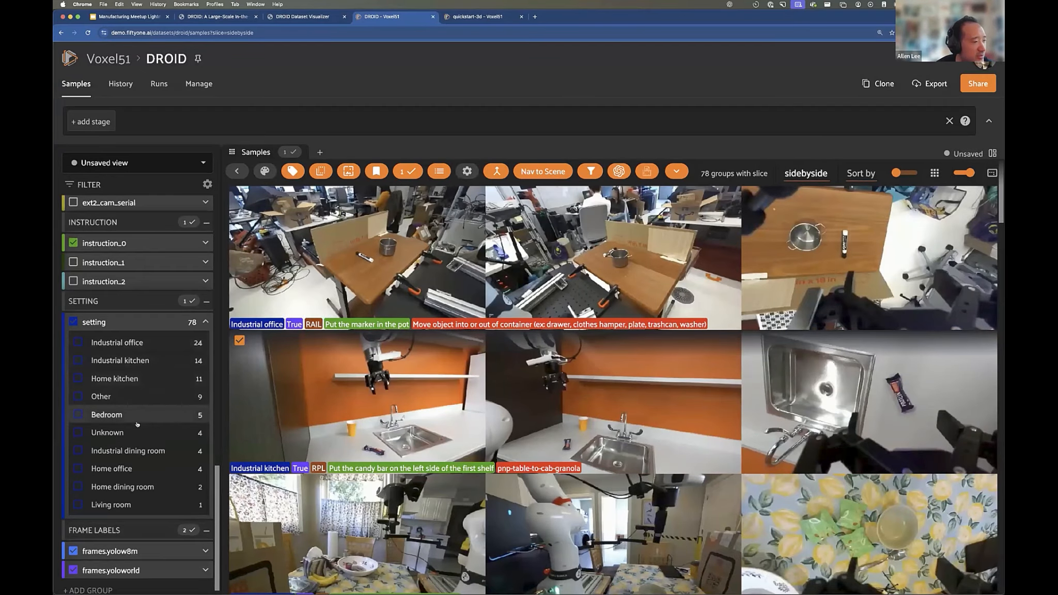
{"action": "scroll", "coordinate": [139, 429], "scroll_direction": "up", "scroll_amount": 10}
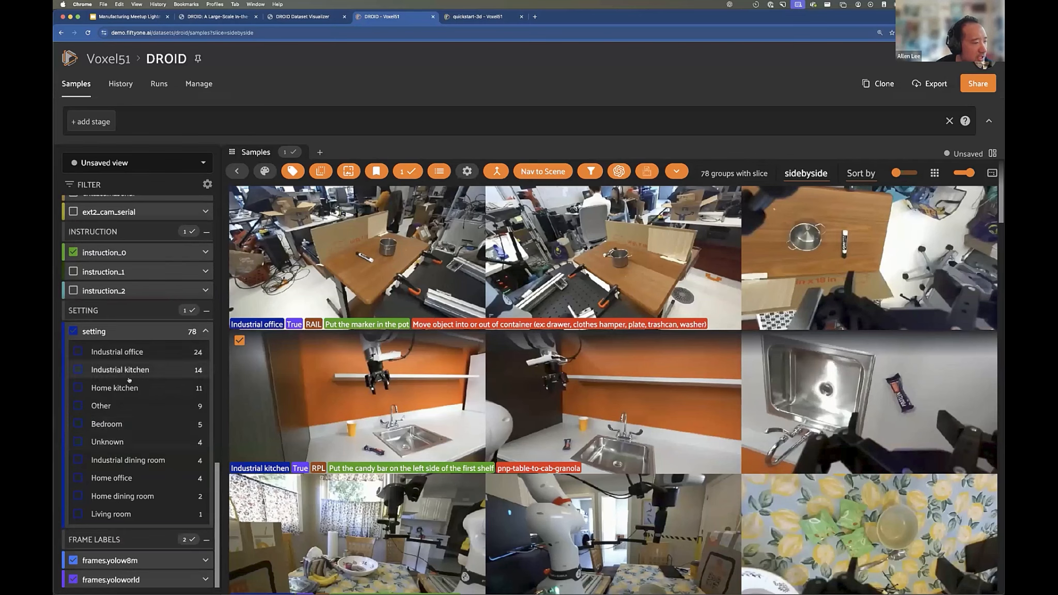
{"action": "scroll", "coordinate": [148, 383], "scroll_direction": "up", "scroll_amount": 10}
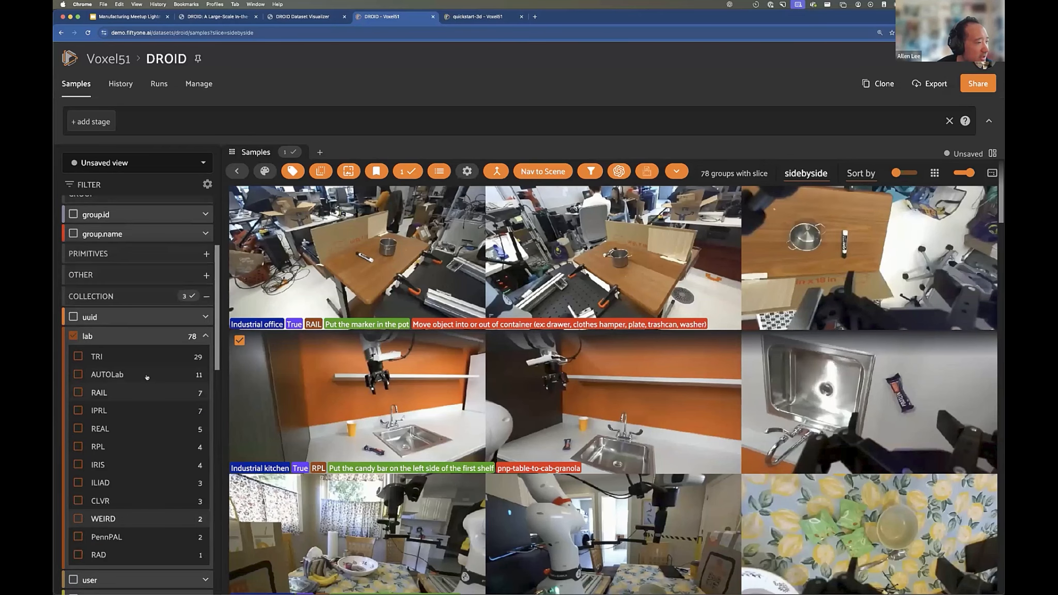
{"action": "scroll", "coordinate": [113, 339], "scroll_direction": "up", "scroll_amount": 5}
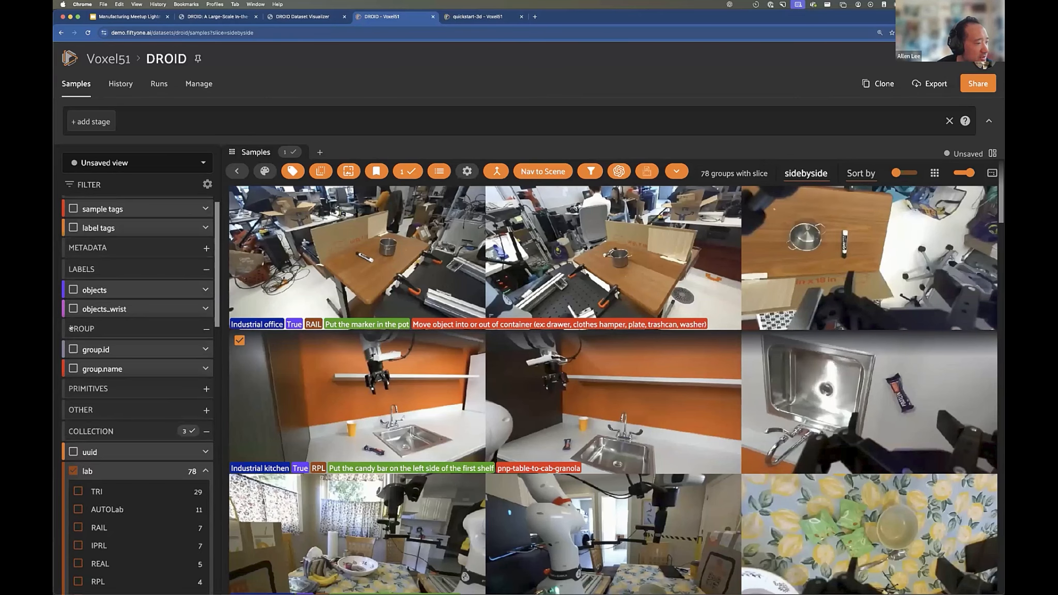
{"action": "scroll", "coordinate": [71, 327], "scroll_direction": "up", "scroll_amount": 1}
{"action": "left_click", "coordinate": [74, 327]}
{"action": "left_click", "coordinate": [189, 449]}
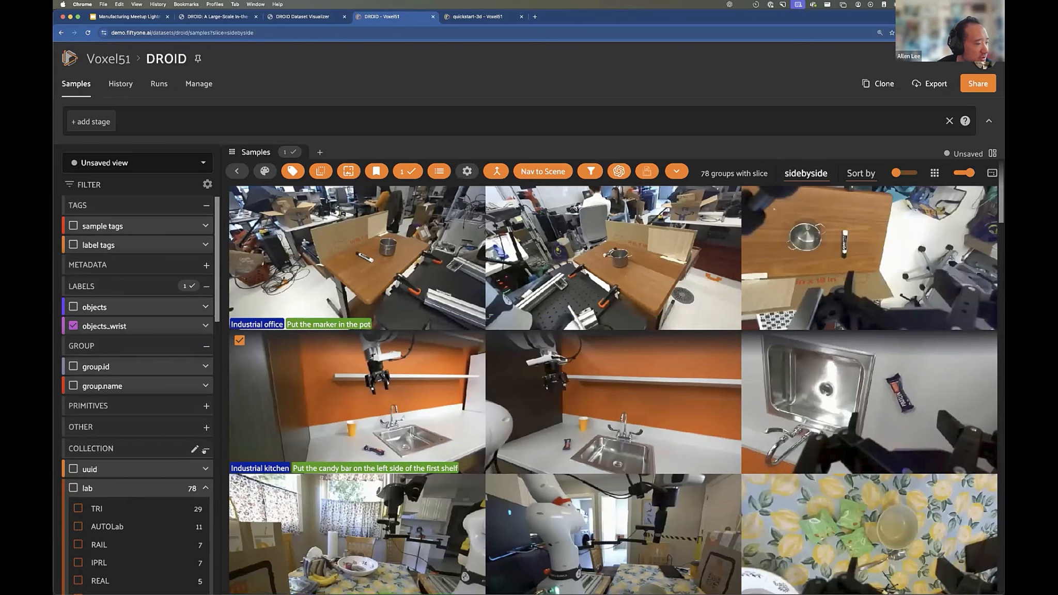
Hide the instruction_0 and setting fields from the samples
{"action": "scroll", "coordinate": [118, 390], "scroll_direction": "down", "scroll_amount": 10}
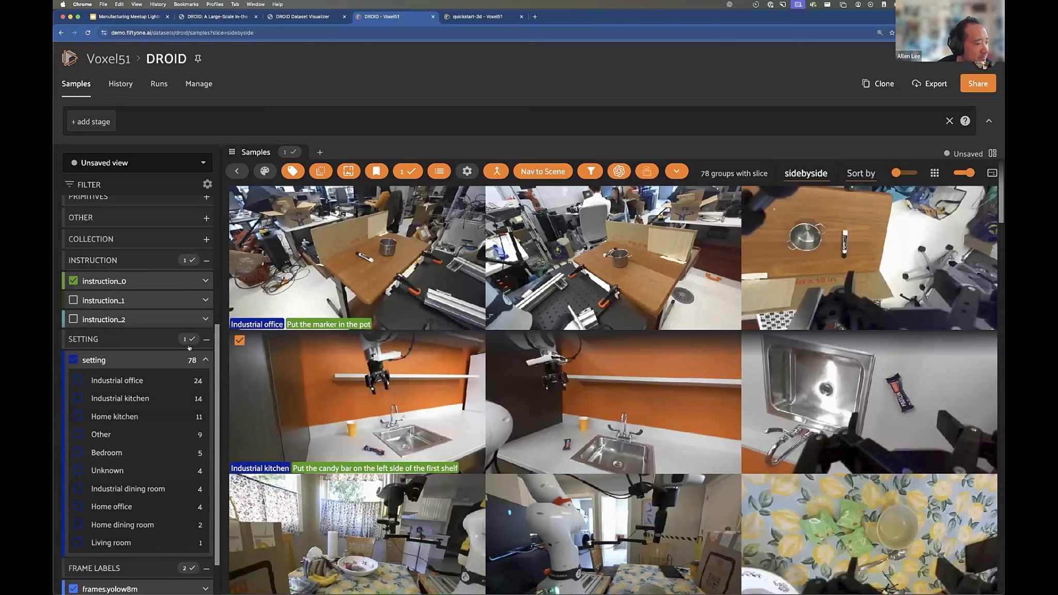
{"action": "left_click", "coordinate": [76, 360]}
{"action": "scroll", "coordinate": [119, 362], "scroll_direction": "up", "scroll_amount": 5}
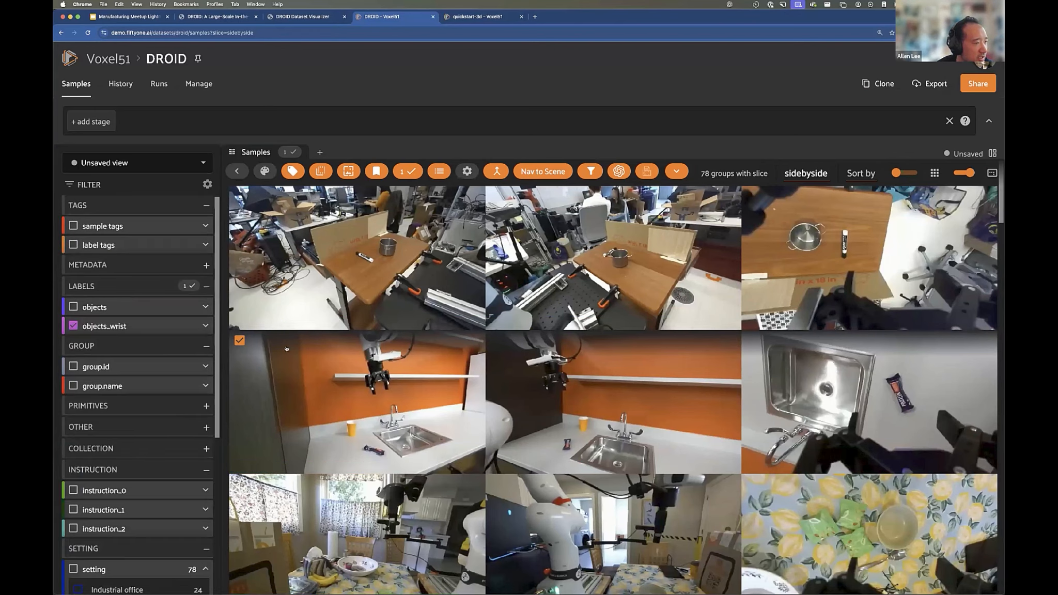
Switch the group slice to wrist and expand objects_wrist to list its label classes
{"action": "left_click", "coordinate": [806, 173]}
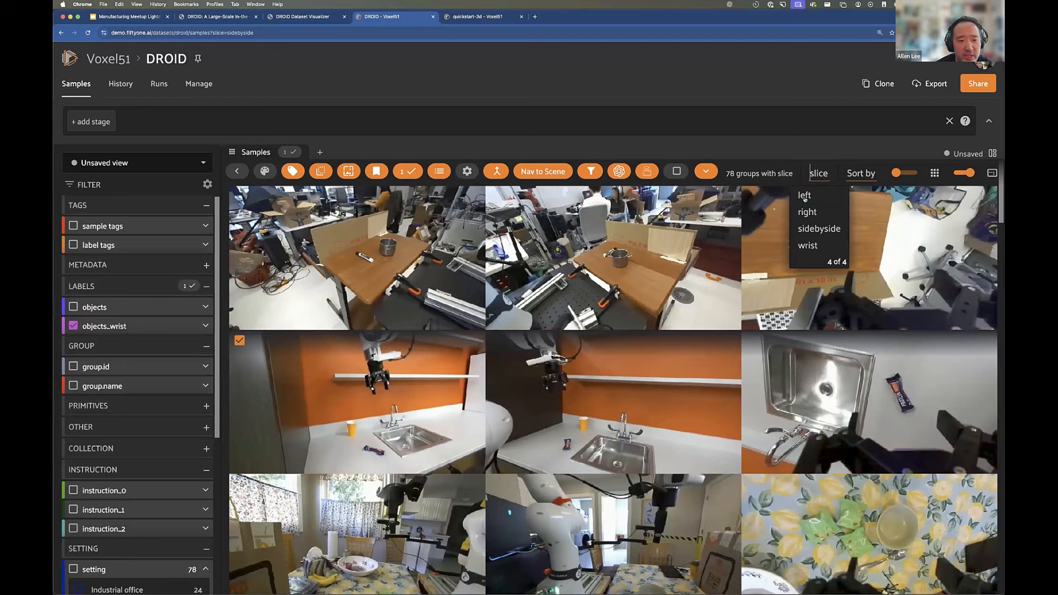
{"action": "left_click", "coordinate": [814, 243]}
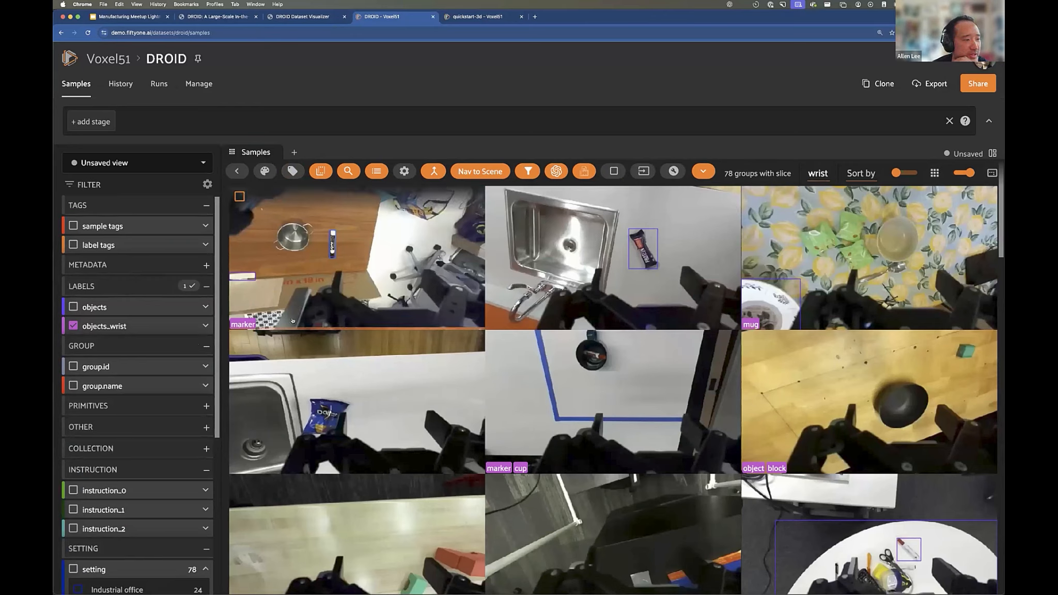
{"action": "left_click", "coordinate": [205, 326]}
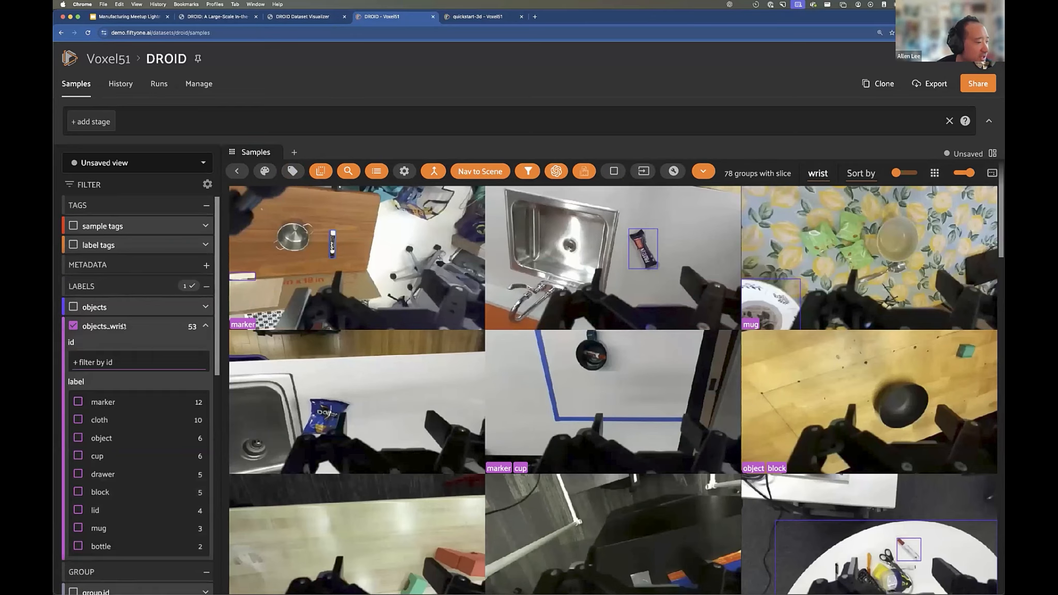
{"action": "scroll", "coordinate": [105, 368], "scroll_direction": "down", "scroll_amount": 2}
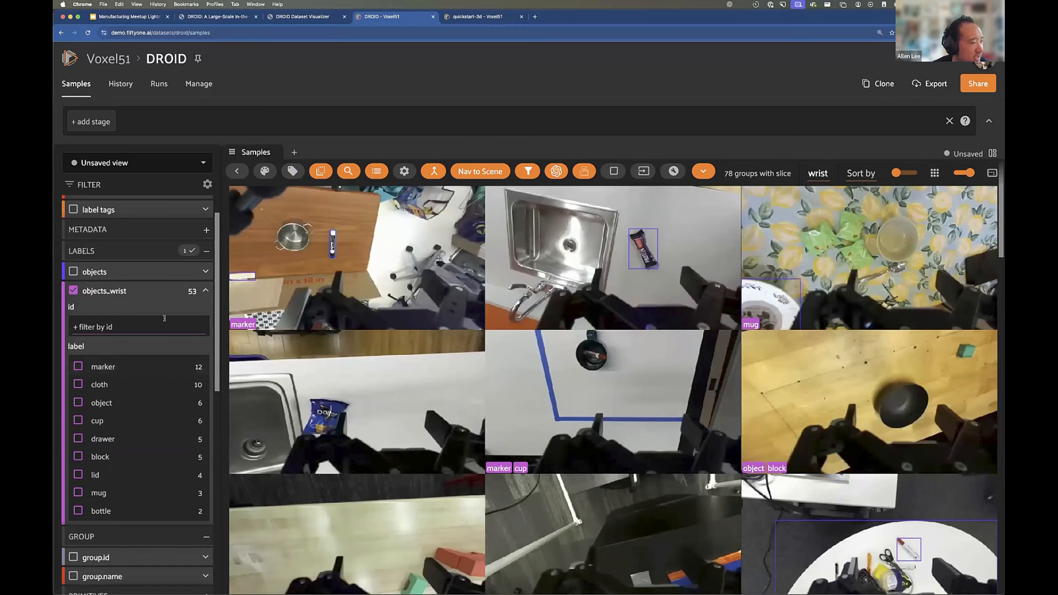
Filter the objects_wrist labels to marker, collapse that field, and load the saved Dashboard workspace
{"action": "left_click", "coordinate": [101, 368]}
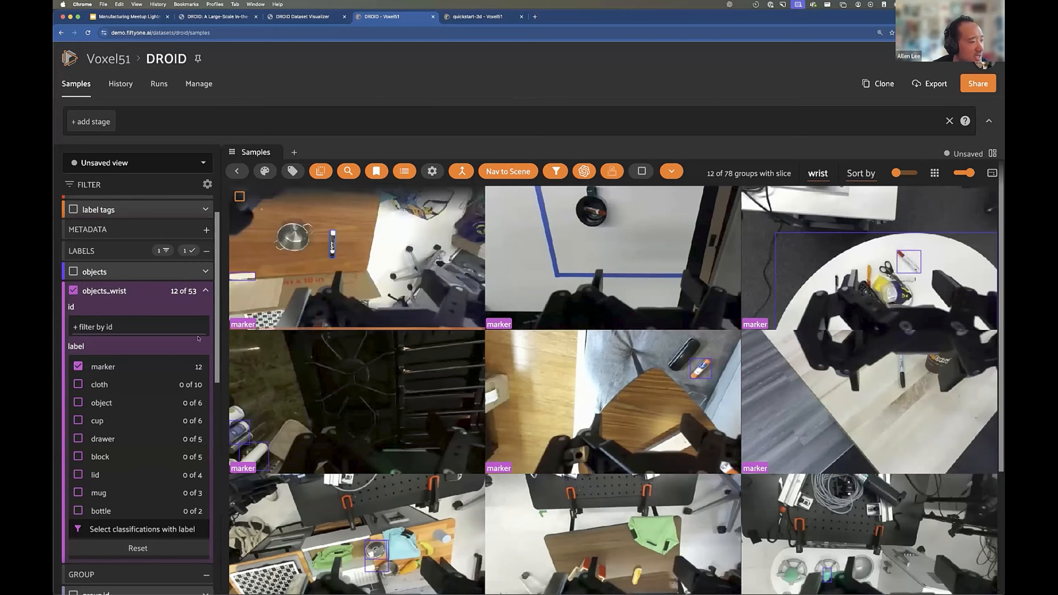
{"action": "scroll", "coordinate": [198, 296], "scroll_direction": "up", "scroll_amount": 2}
{"action": "left_click", "coordinate": [206, 319]}
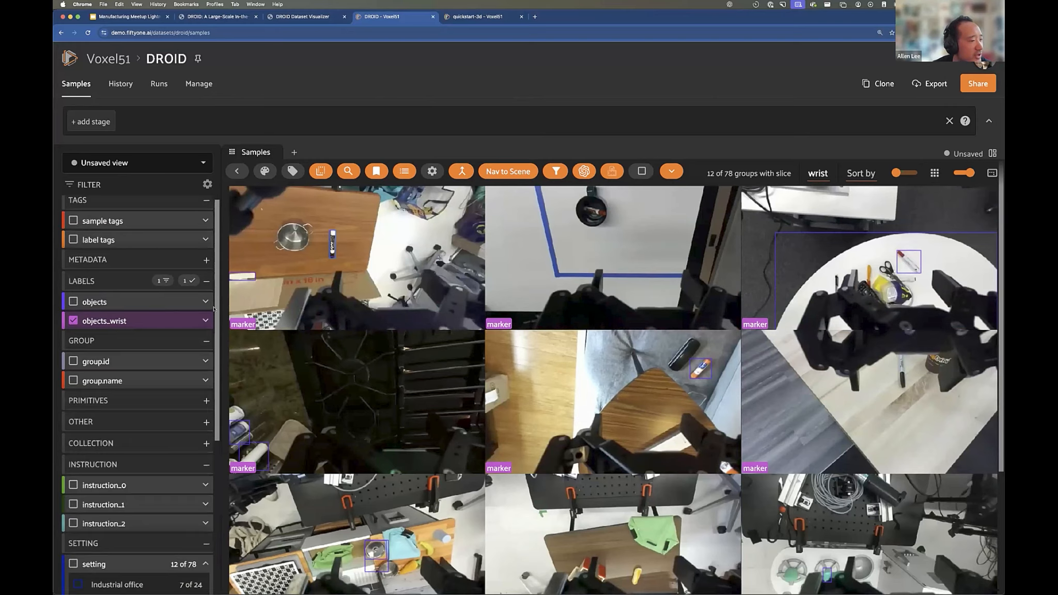
{"action": "left_click", "coordinate": [967, 155]}
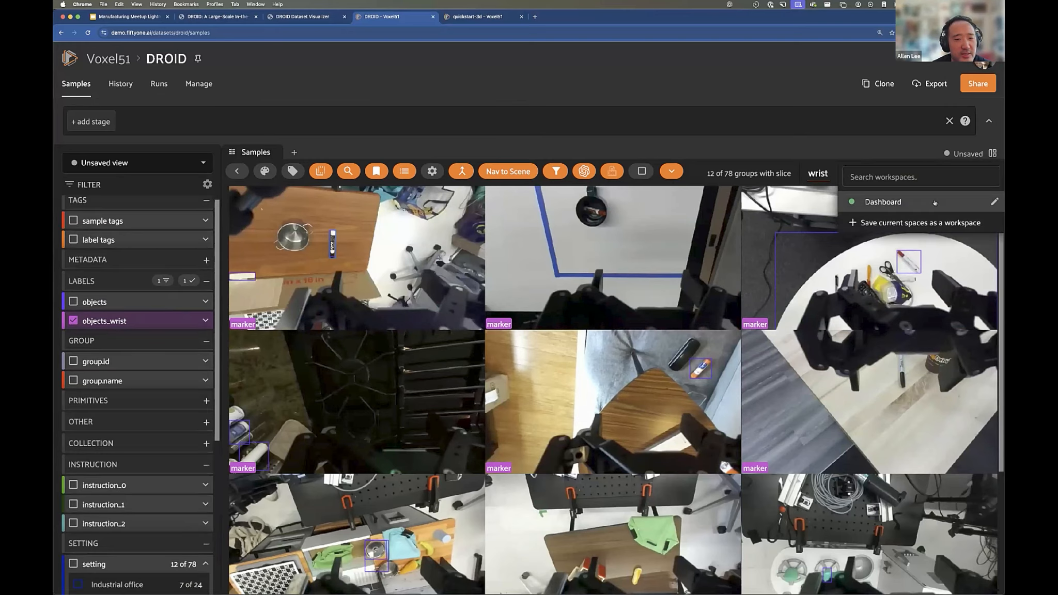
{"action": "left_click", "coordinate": [879, 203]}
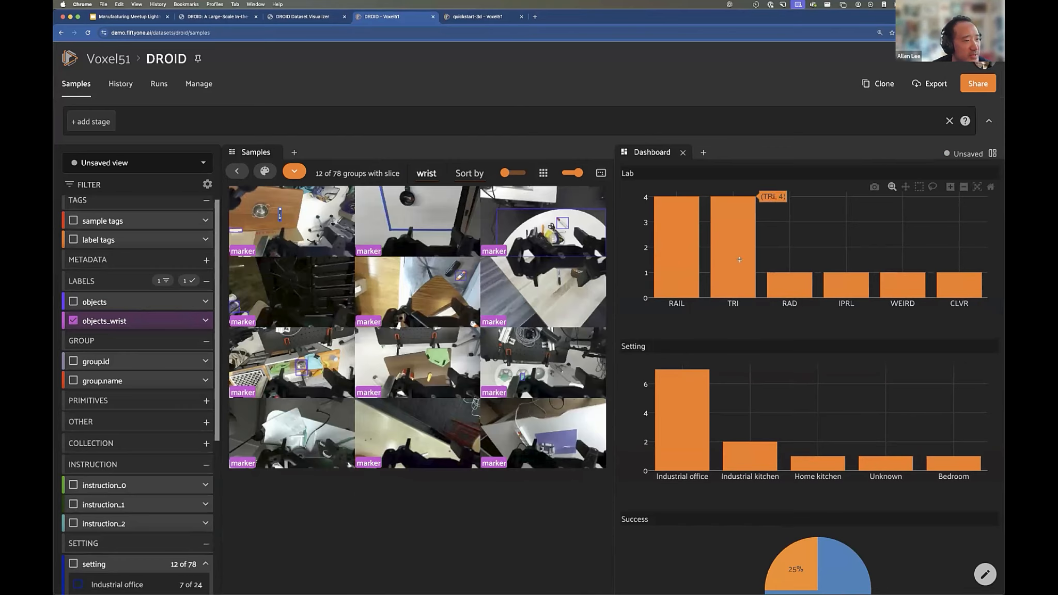
Clear the label filter and switch the group slice to sidebyside
{"action": "left_click", "coordinate": [159, 280]}
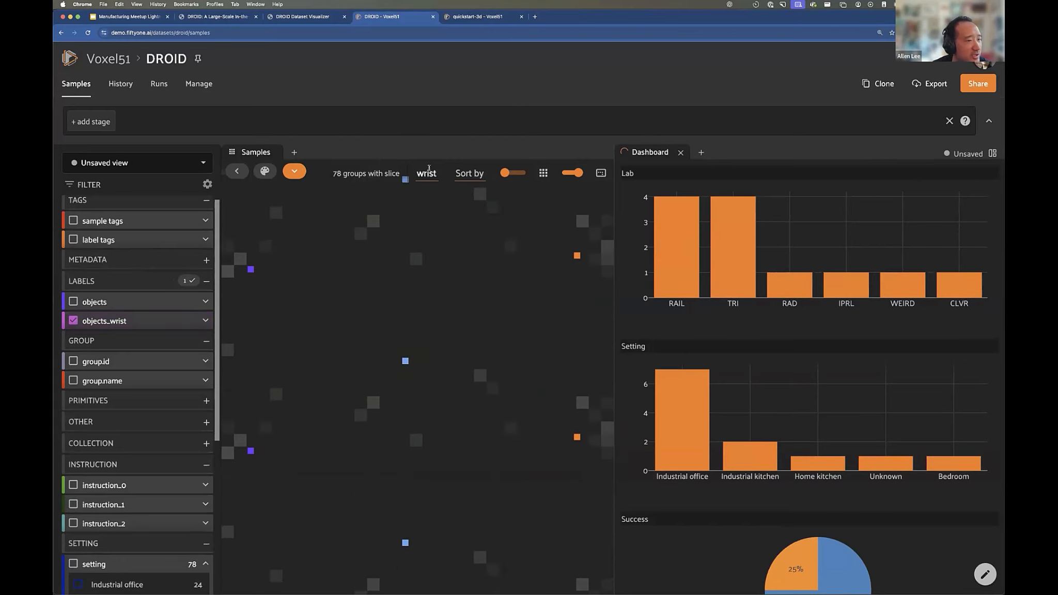
{"action": "left_click", "coordinate": [427, 173]}
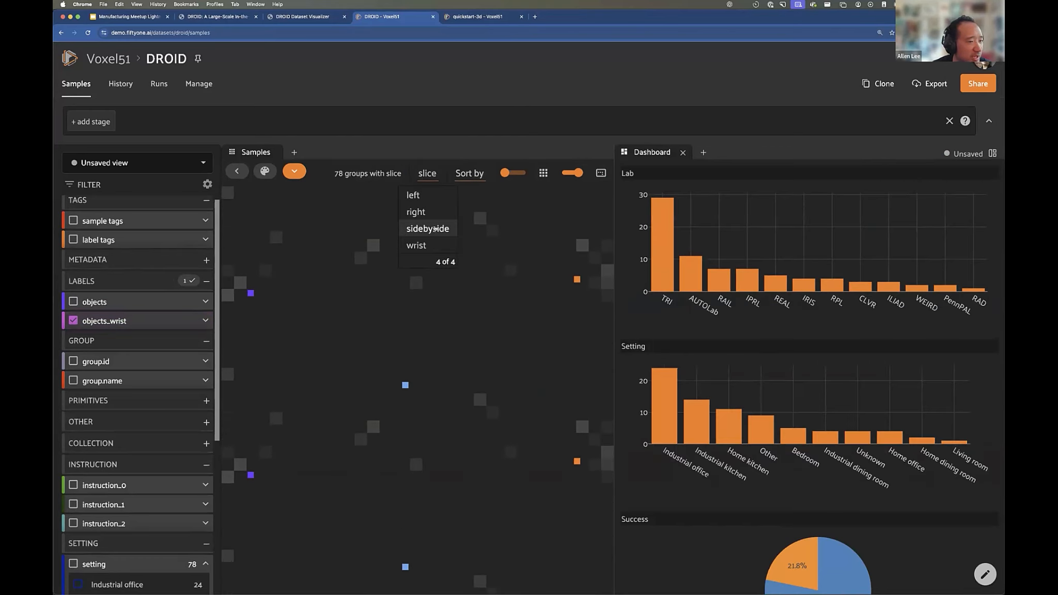
{"action": "left_click", "coordinate": [436, 229]}
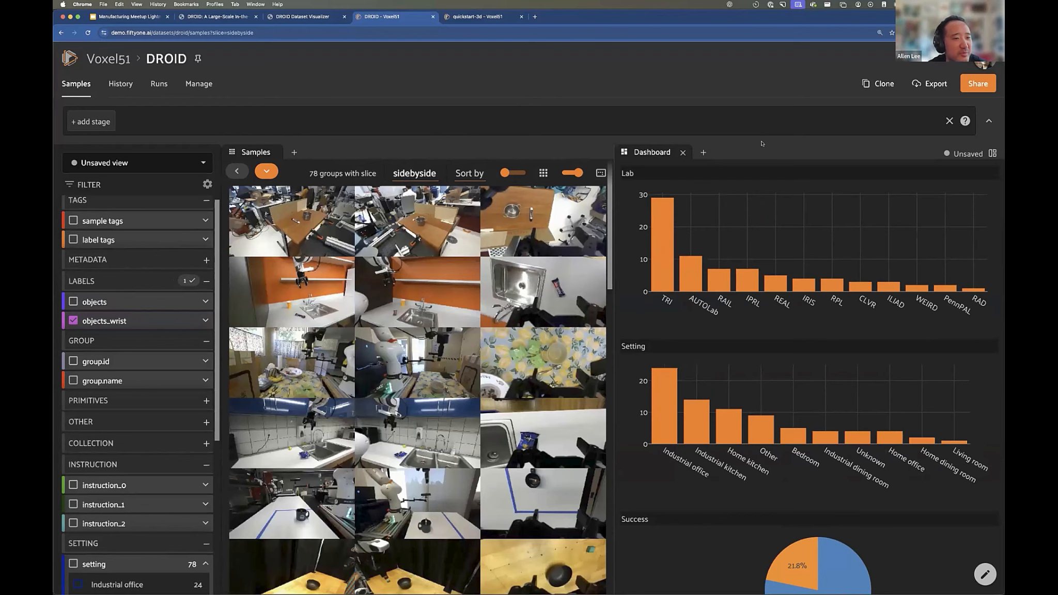
Narrow the view to the longest episode using the dashboard's Trajectory Length histogram, and widen the sample grid
{"action": "scroll", "coordinate": [779, 272], "scroll_direction": "down", "scroll_amount": 3}
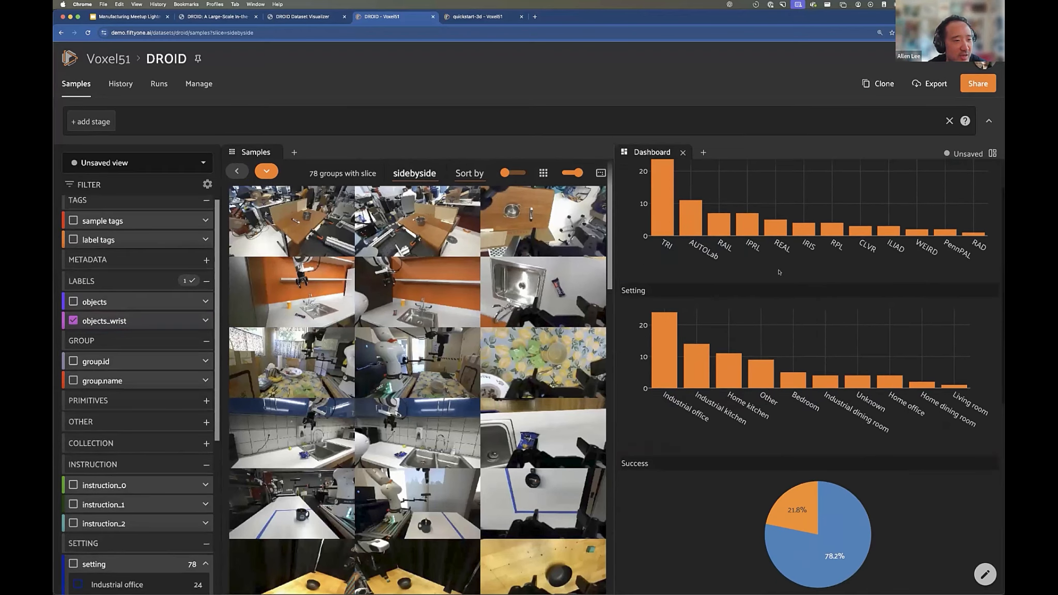
{"action": "scroll", "coordinate": [779, 273], "scroll_direction": "down", "scroll_amount": 3}
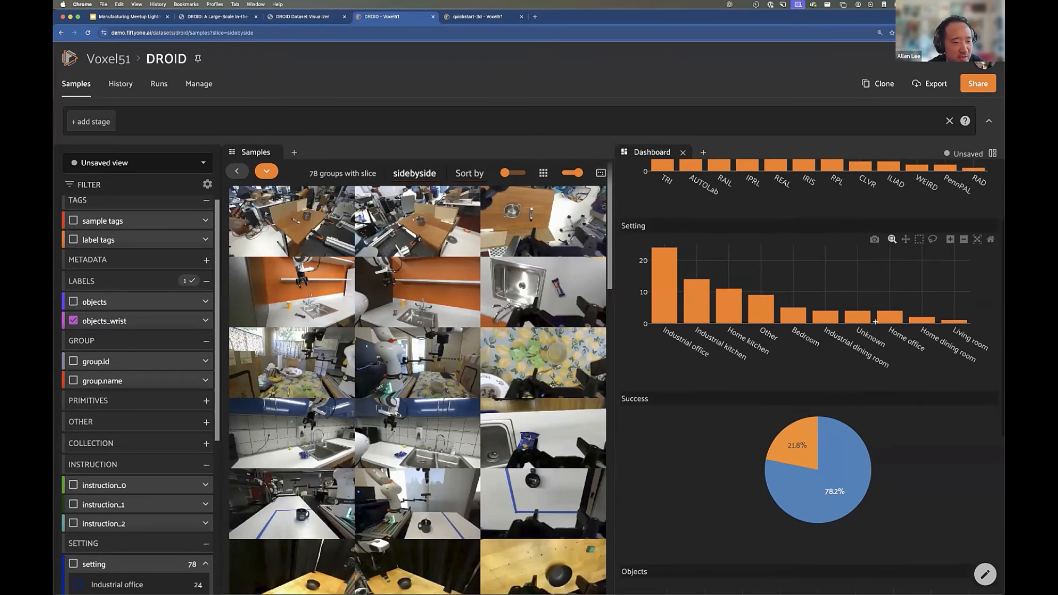
{"action": "scroll", "coordinate": [711, 267], "scroll_direction": "down", "scroll_amount": 6}
{"action": "scroll", "coordinate": [710, 267], "scroll_direction": "down", "scroll_amount": 6}
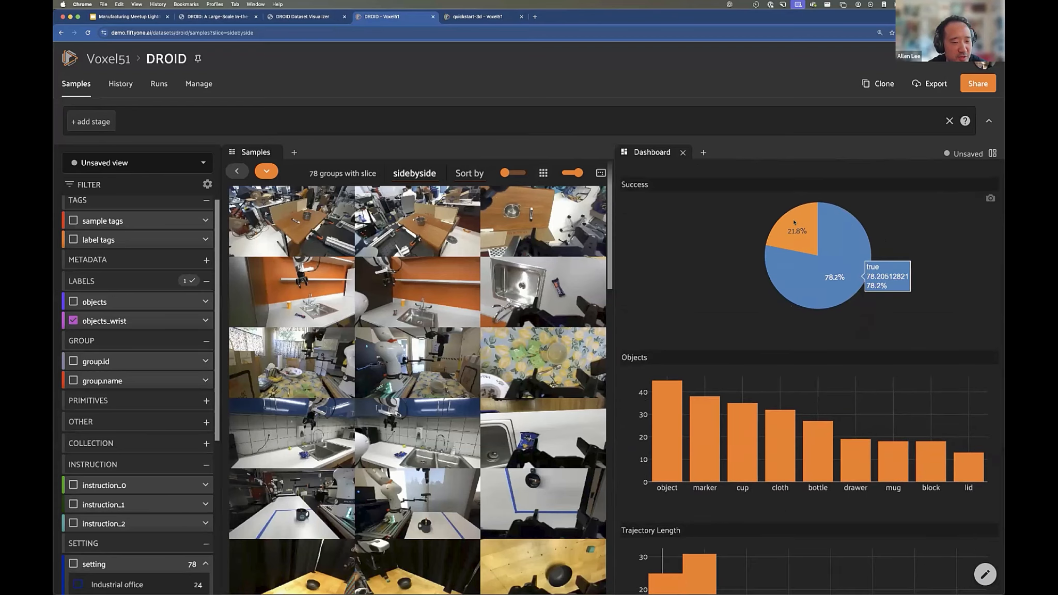
{"action": "scroll", "coordinate": [672, 430], "scroll_direction": "down", "scroll_amount": 5}
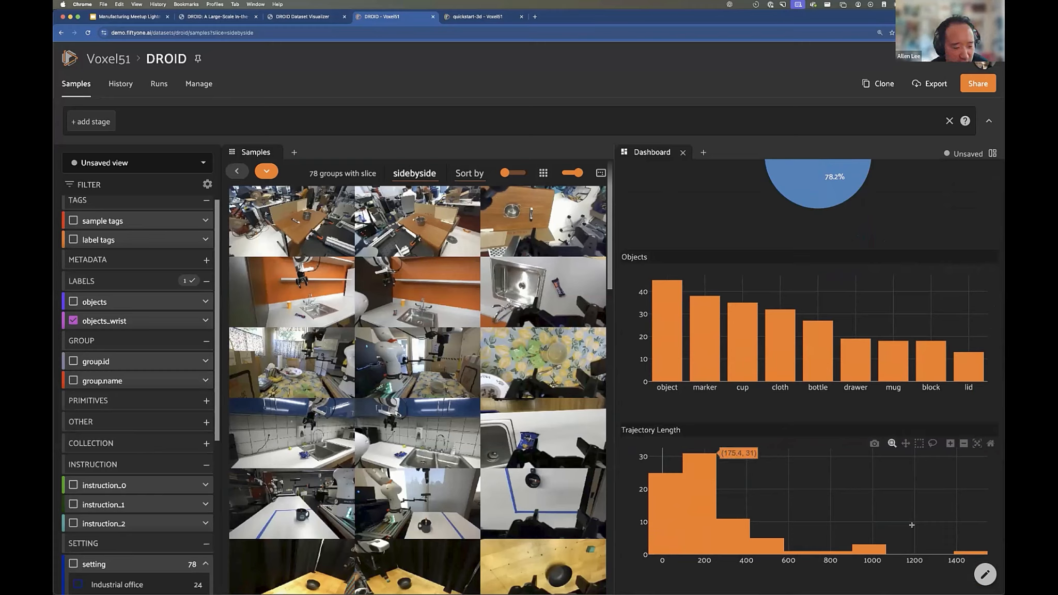
{"action": "left_click", "coordinate": [956, 552]}
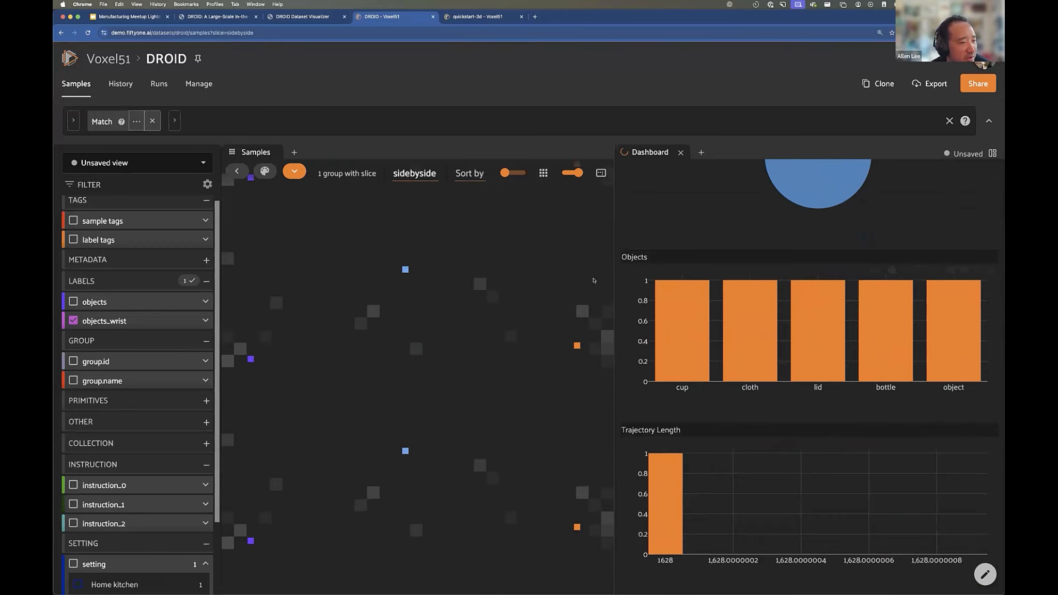
{"action": "left_click_drag", "start_coordinate": [615, 287], "coordinate": [814, 289]}
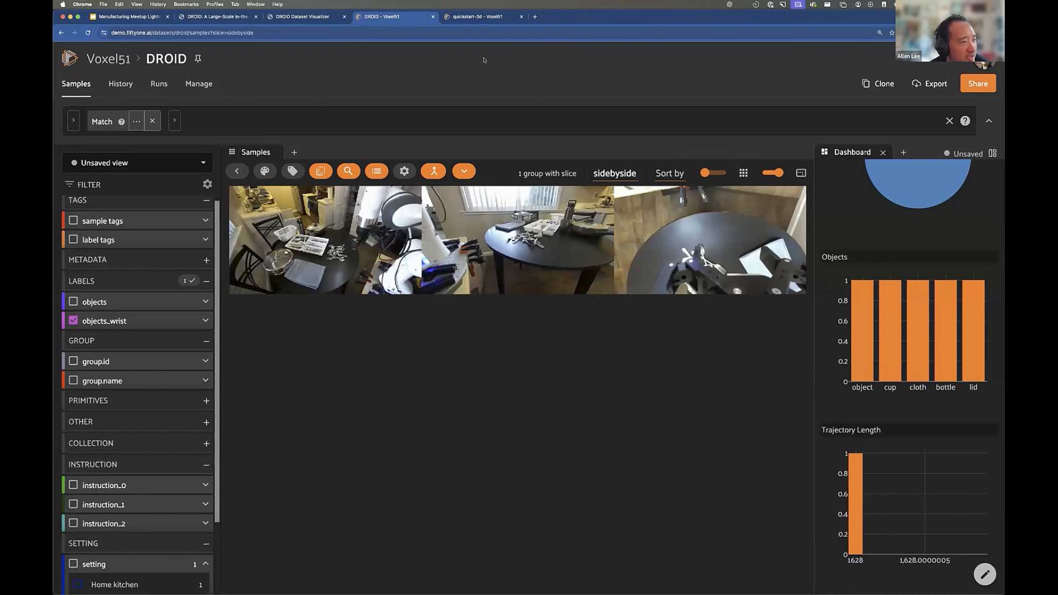
Switch to the open quickstart-3d dataset and inspect the cup point cloud with its bounding box from another angle
{"action": "left_click", "coordinate": [476, 16]}
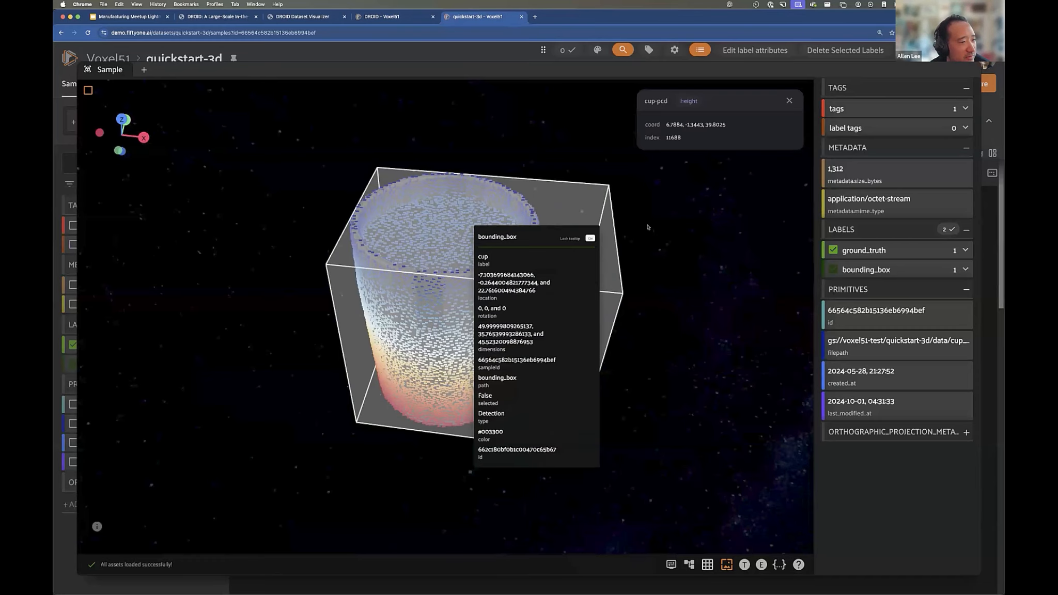
{"action": "left_click_drag", "start_coordinate": [649, 208], "coordinate": [622, 210]}
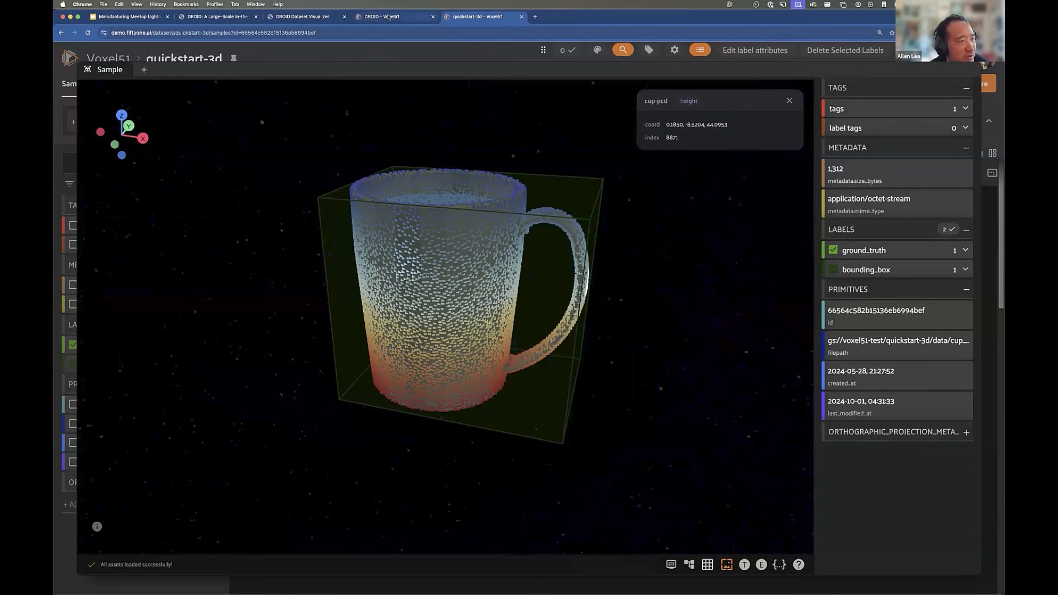
Return to the DROID dataset and remove the Match stage from the view
{"action": "left_click", "coordinate": [388, 17]}
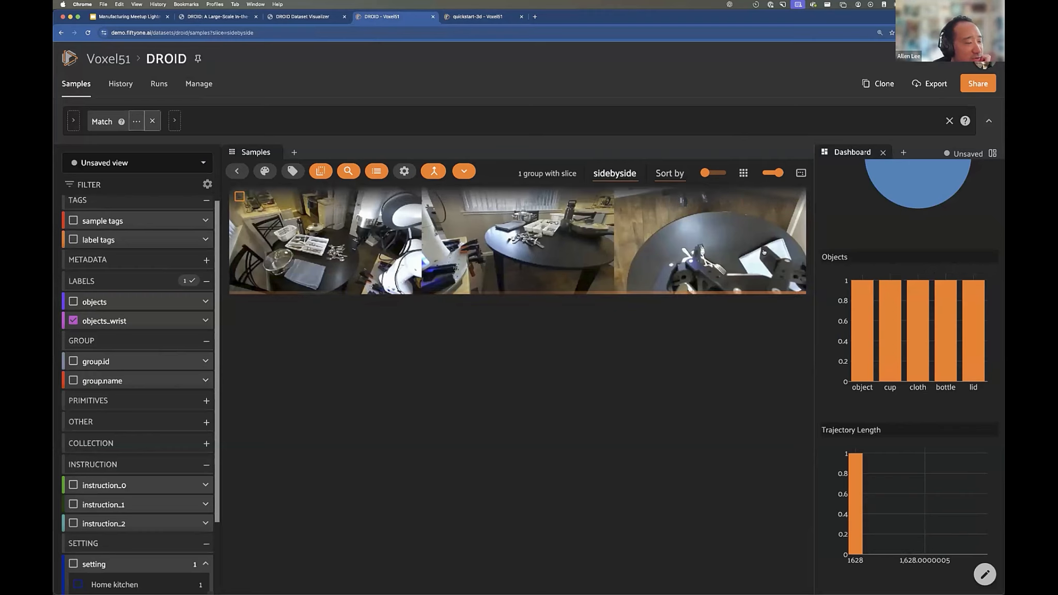
{"action": "left_click", "coordinate": [152, 122]}
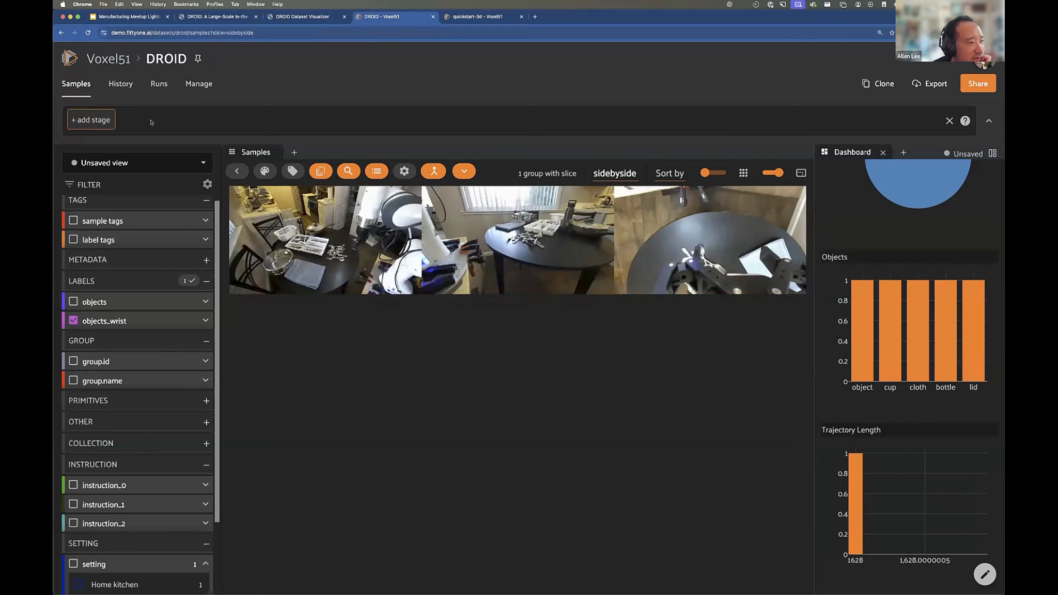